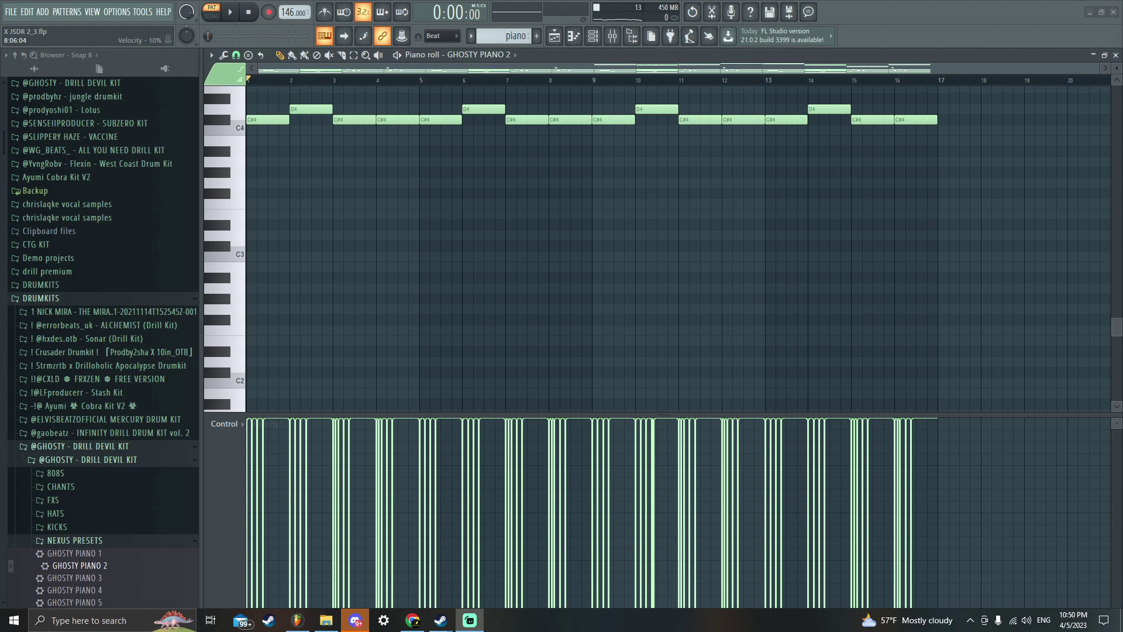
Play the GHOSTY PIANO 2 melody, jumping playback to bar 9, then stop it
left_click(288, 621)
key("space")
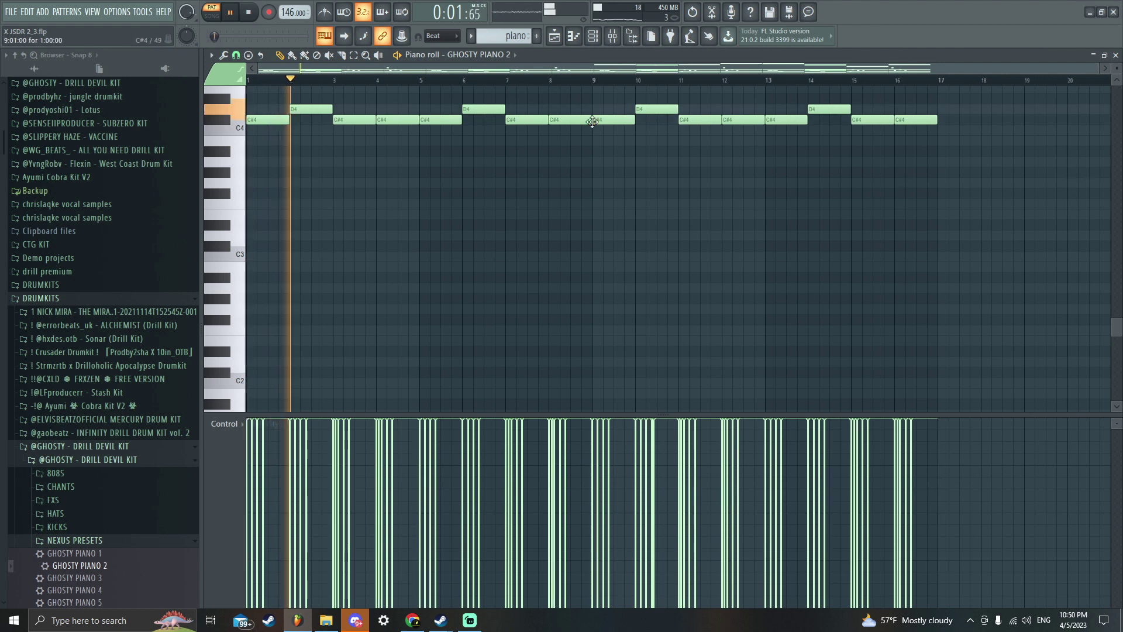
scroll(600, 234, "up", 6)
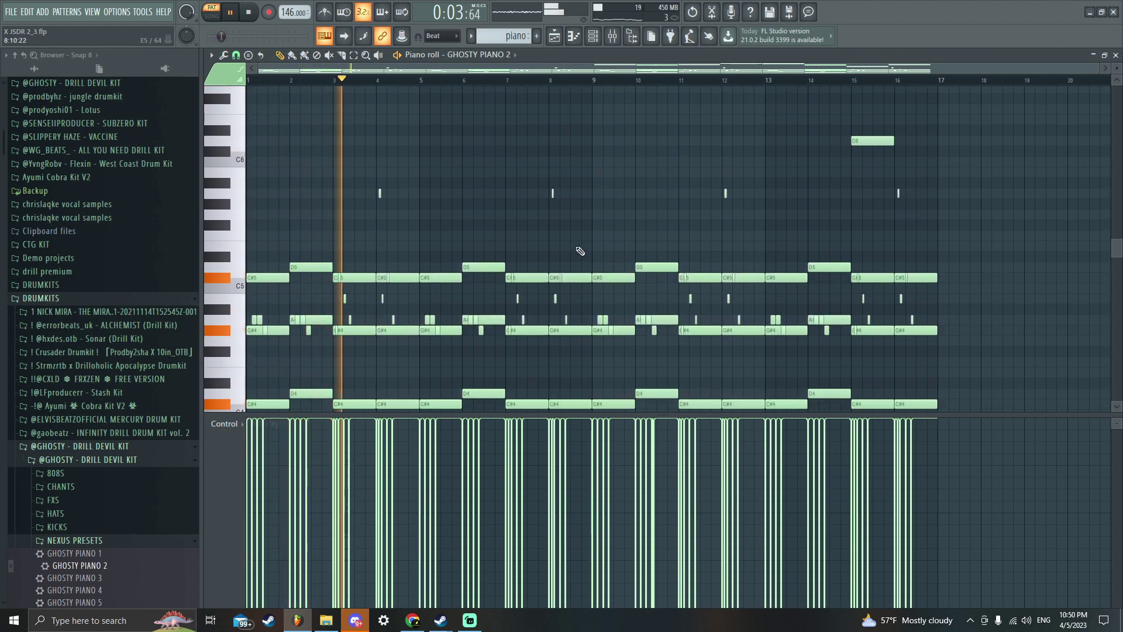
scroll(567, 252, "down", 3)
scroll(560, 253, "up", 3)
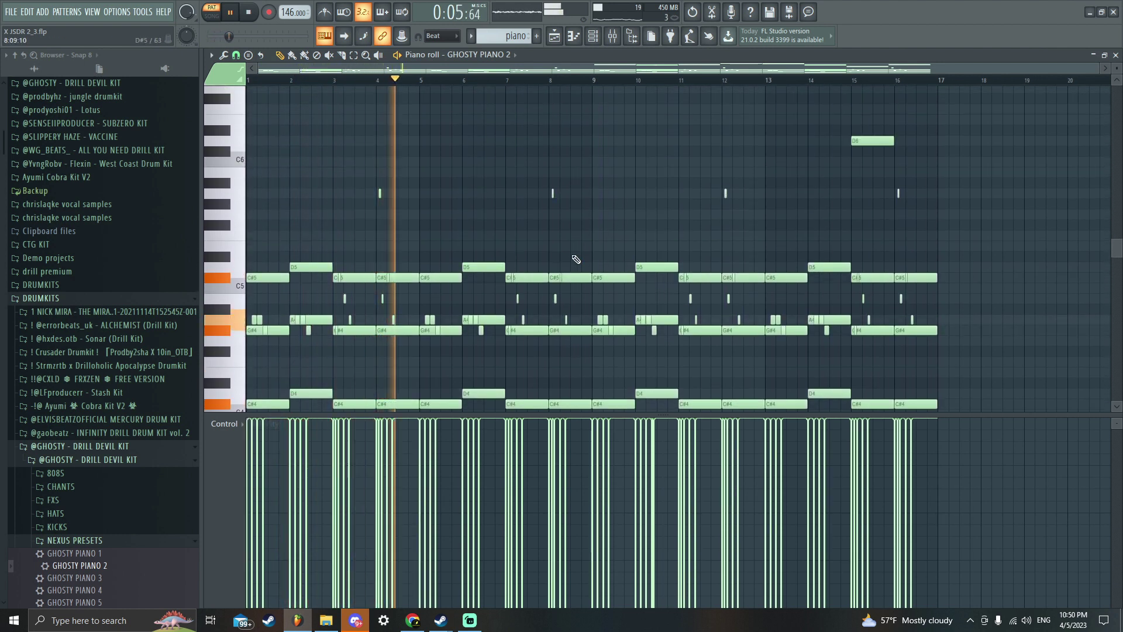
scroll(580, 257, "up", 4)
scroll(585, 257, "down", 2)
scroll(588, 257, "down", 4)
scroll(587, 263, "up", 2)
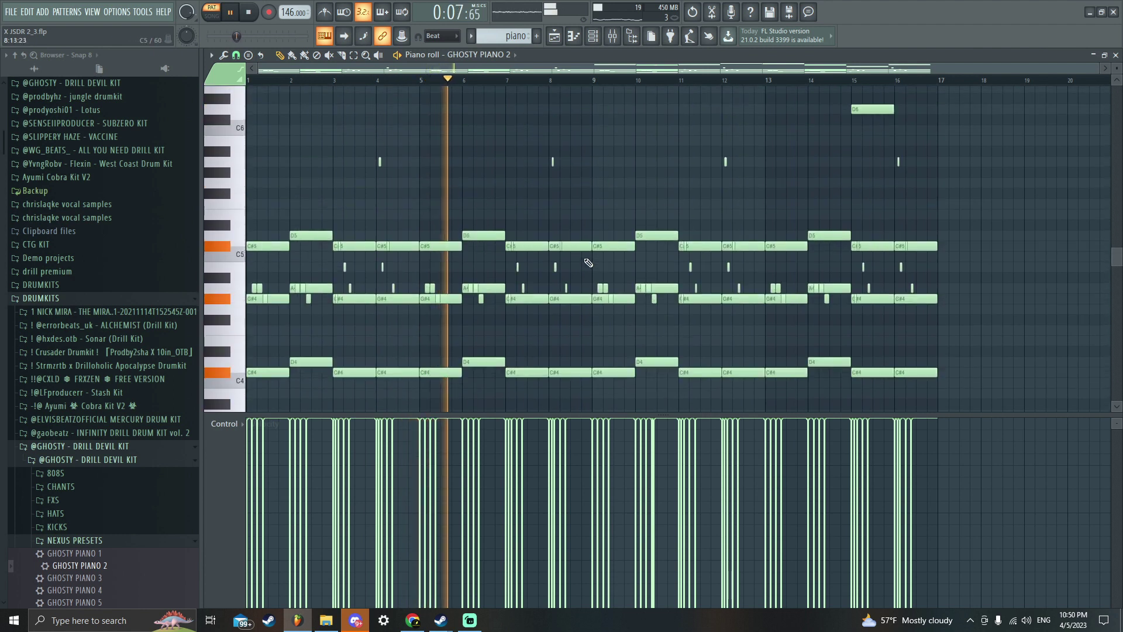
scroll(588, 261, "up", 3)
left_click(594, 80)
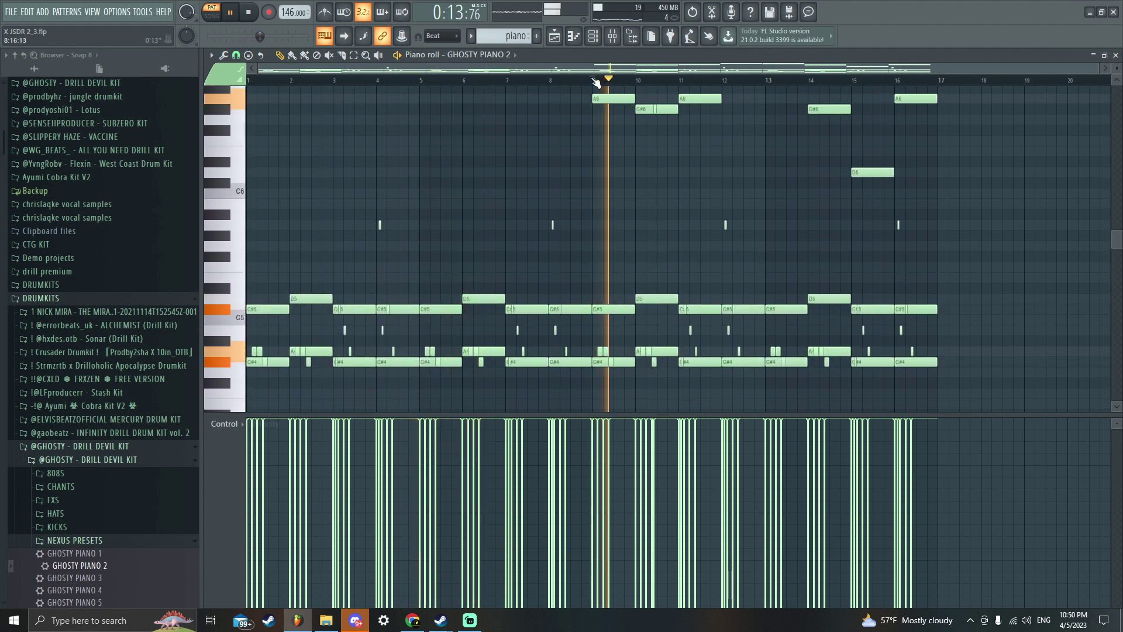
scroll(702, 152, "up", 6)
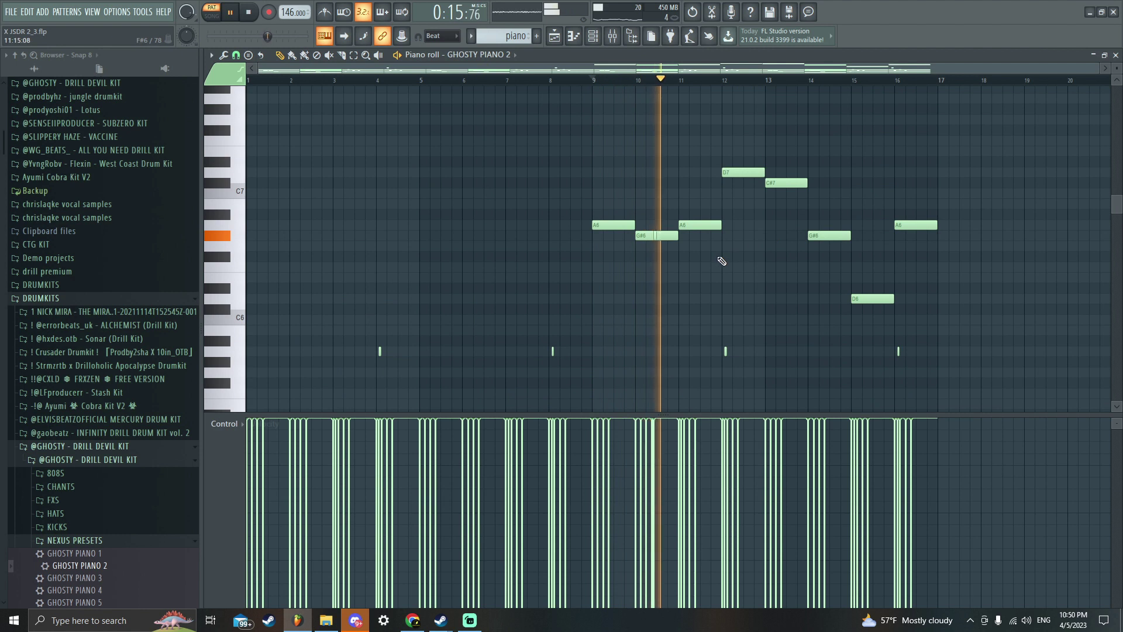
scroll(696, 263, "down", 4)
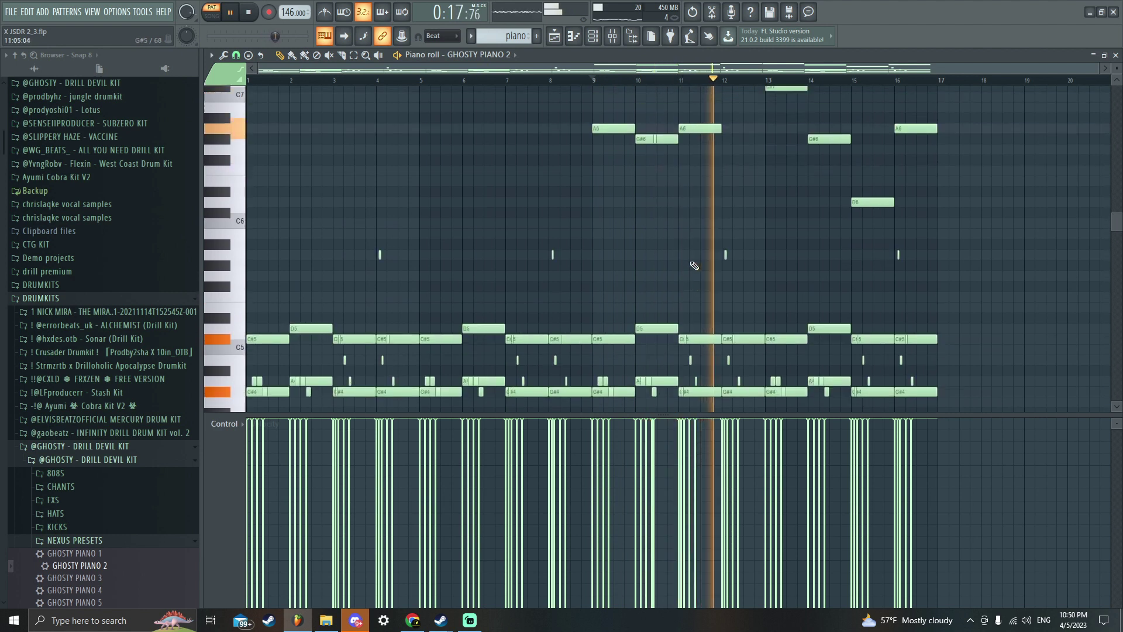
scroll(694, 266, "up", 4)
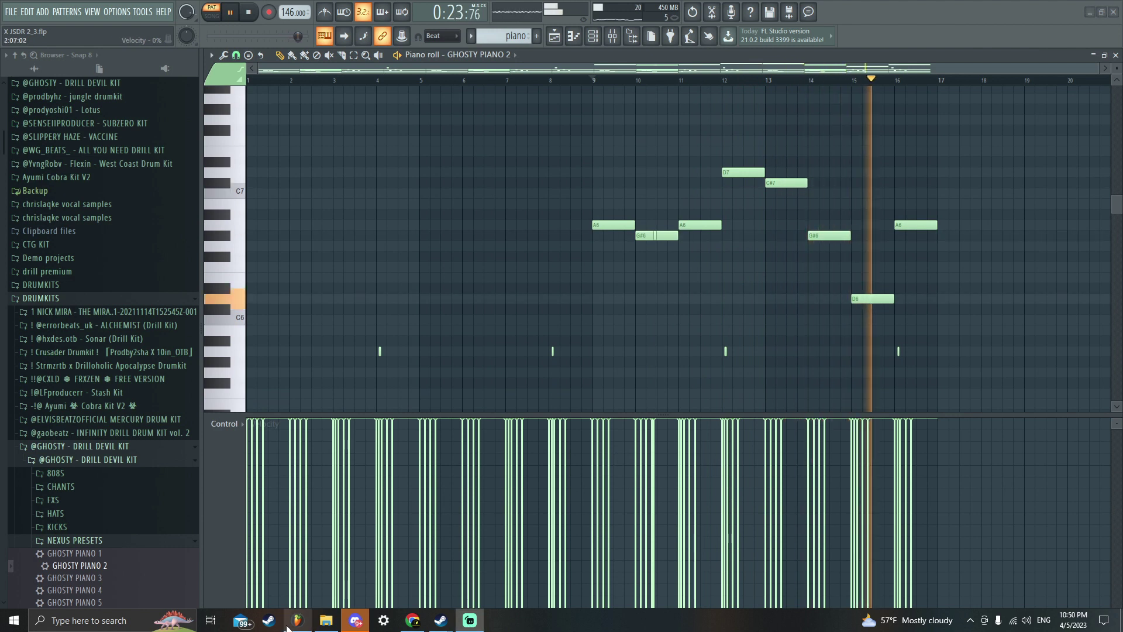
key("space")
Inspect Insert 14's Gross Beat, parametric EQ 2, VintageVerb, ValhallaRoom and slot-5 EQ effects
left_click(1116, 55)
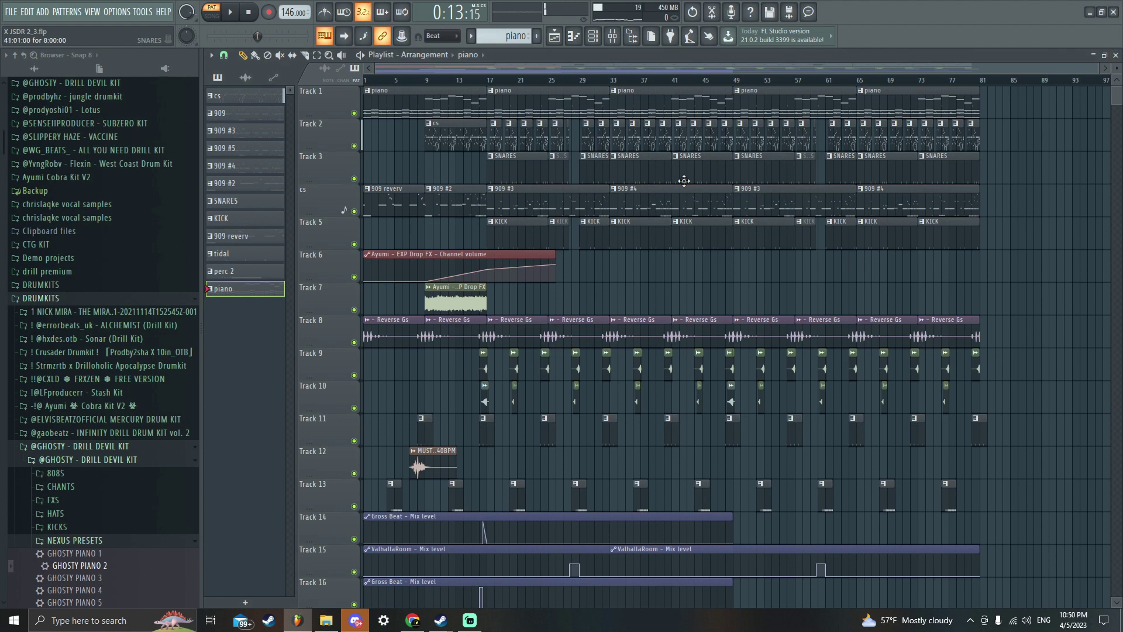
left_click(620, 37)
key("space")
left_click(609, 200)
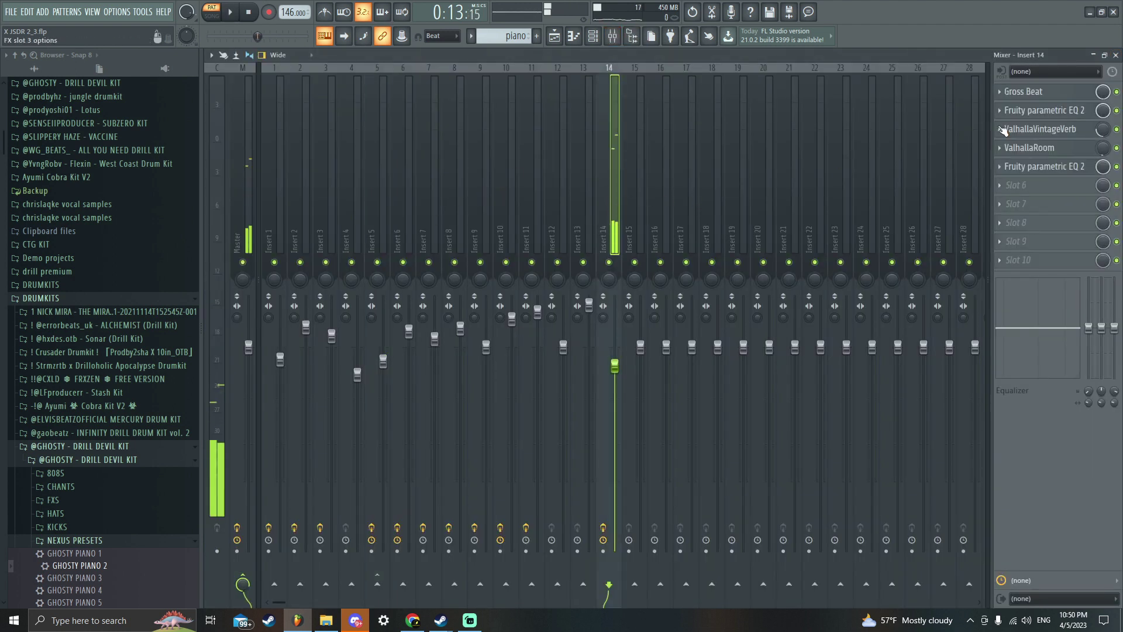
left_click(1021, 93)
left_click(1018, 95)
left_click(1042, 111)
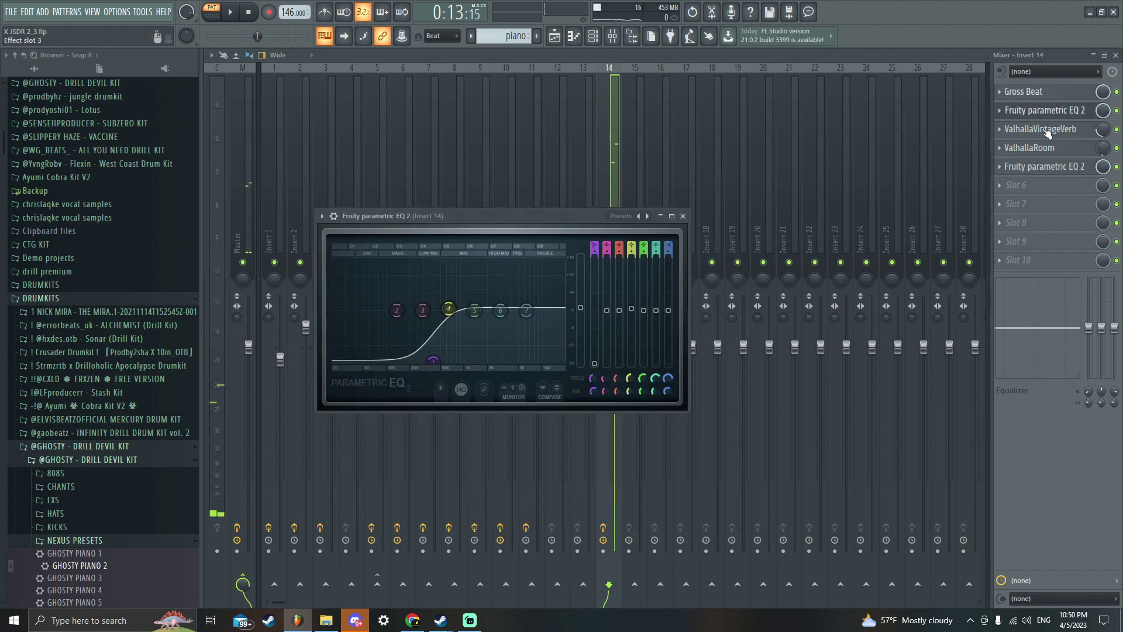
left_click(1037, 130)
left_click(1034, 149)
left_click(1036, 148)
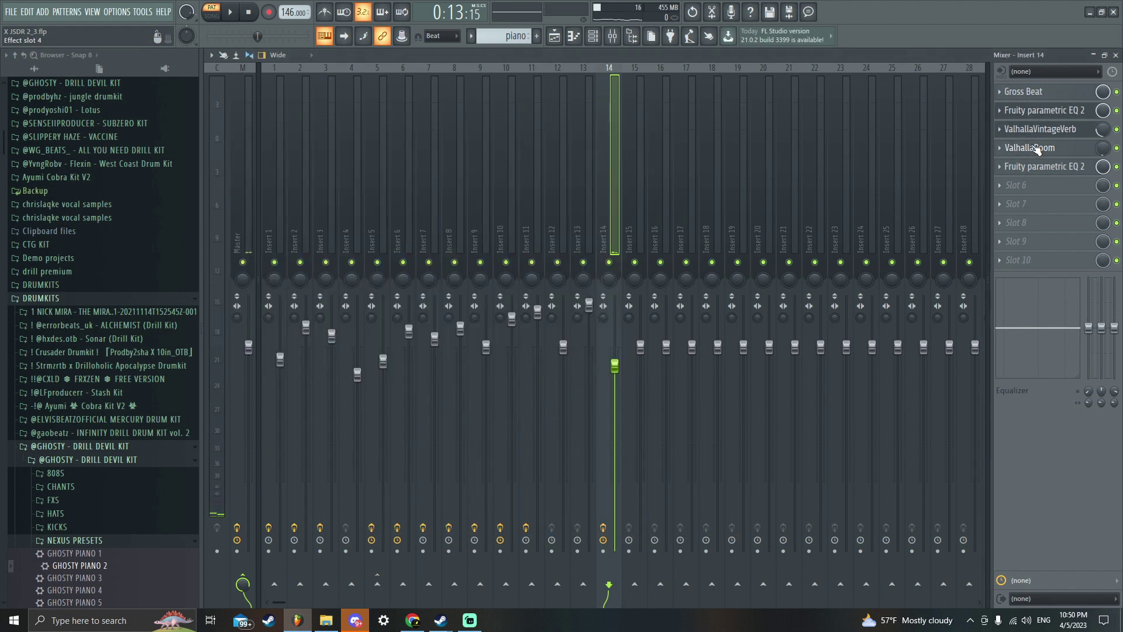
left_click(1051, 167)
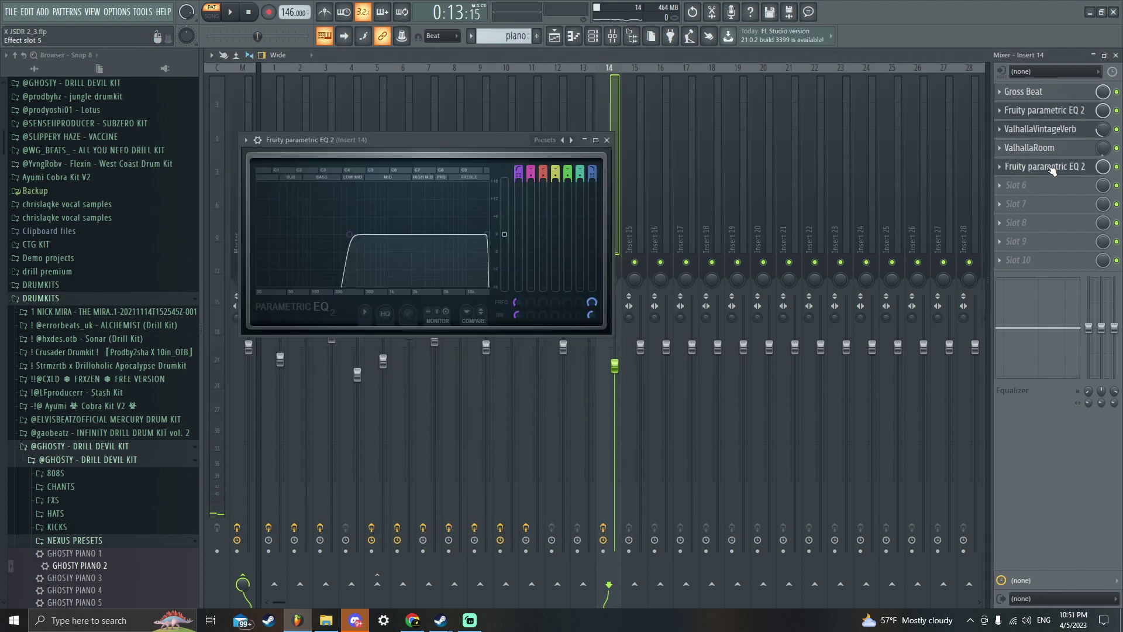
Close the mixer, EQ and VintageVerb windows and open the cs pattern's METAL notes
left_click(1116, 55)
left_click(608, 140)
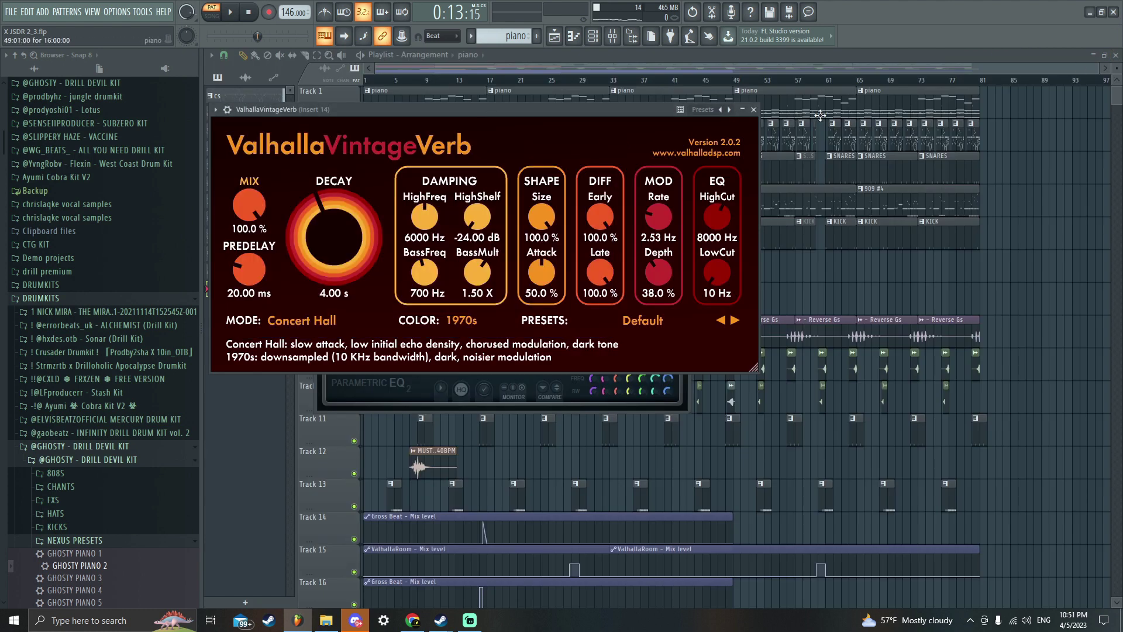
left_click(754, 110)
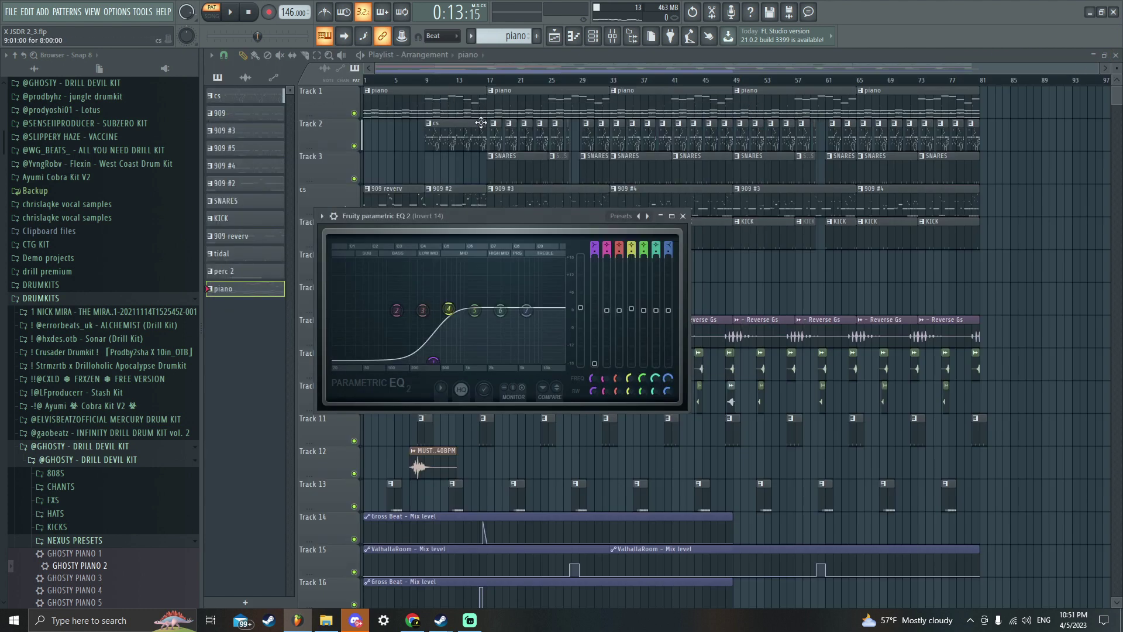
double_click(447, 135)
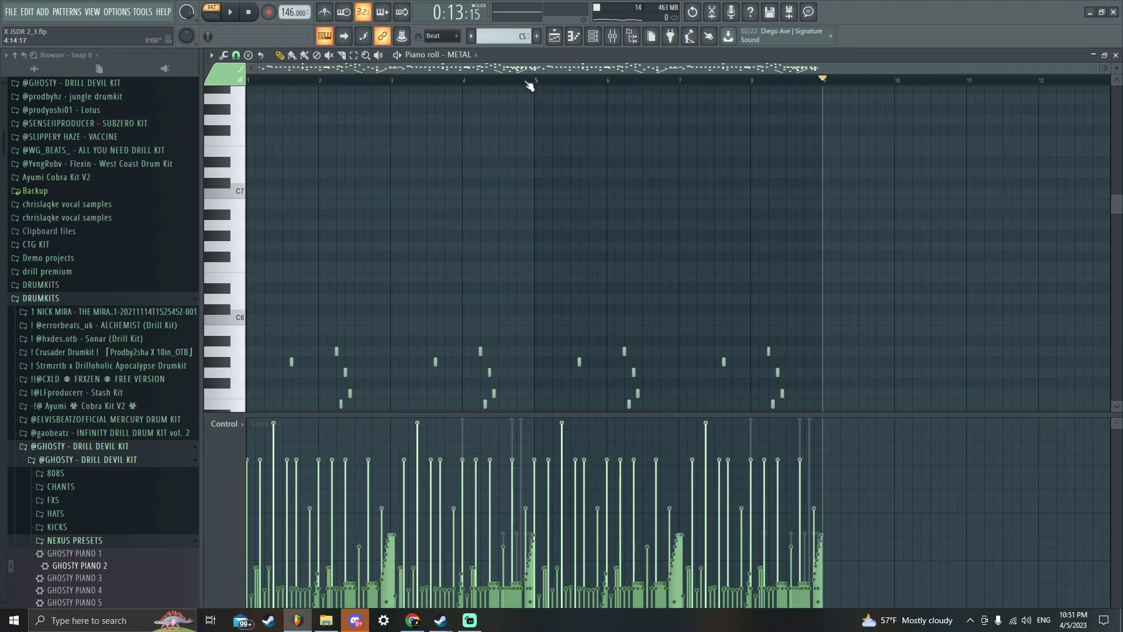
Play the METAL pattern, restarting playback from bar 1
key("space")
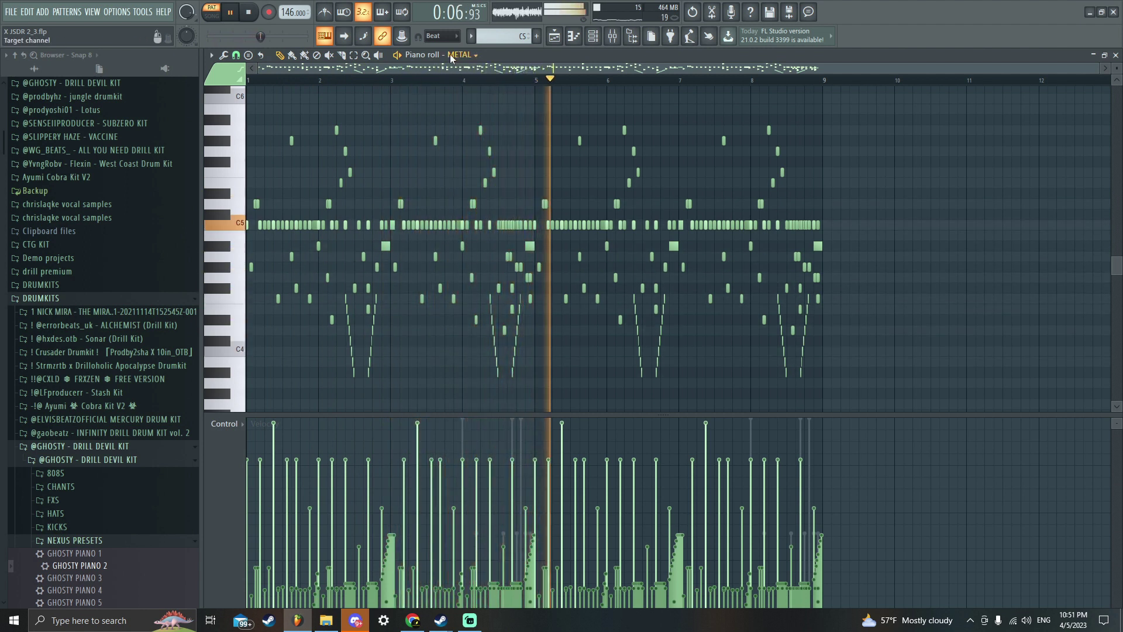
key("space")
key("space")
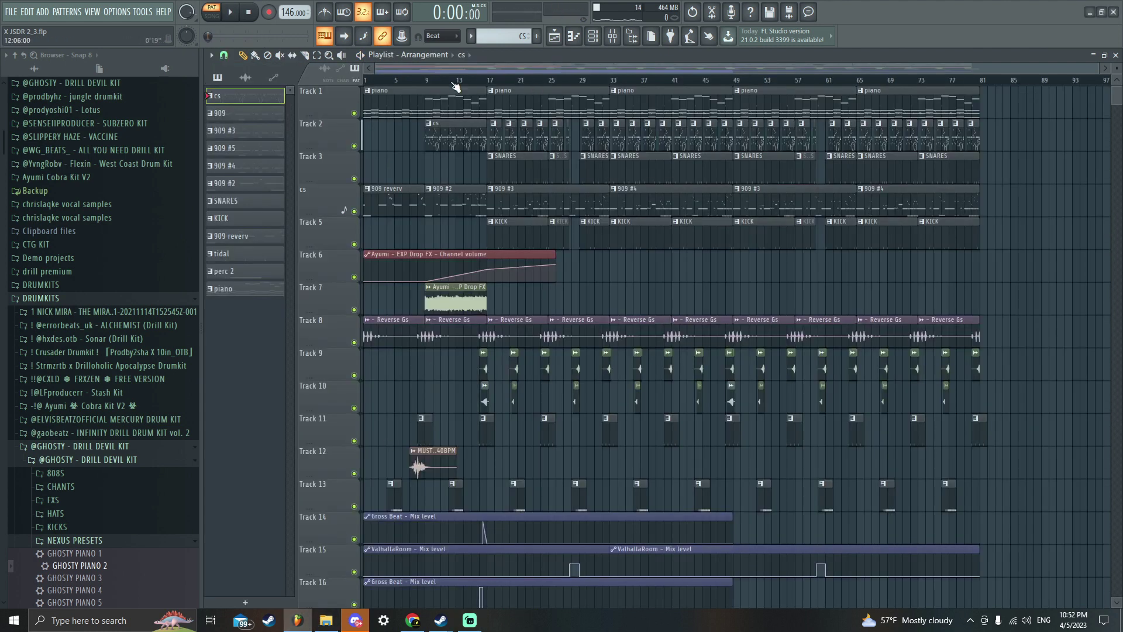
Inspect Insert 2's Fruity delay 2, ValhallaVintageVerb and ValhallaRoom effects in the mixer
left_click(613, 37)
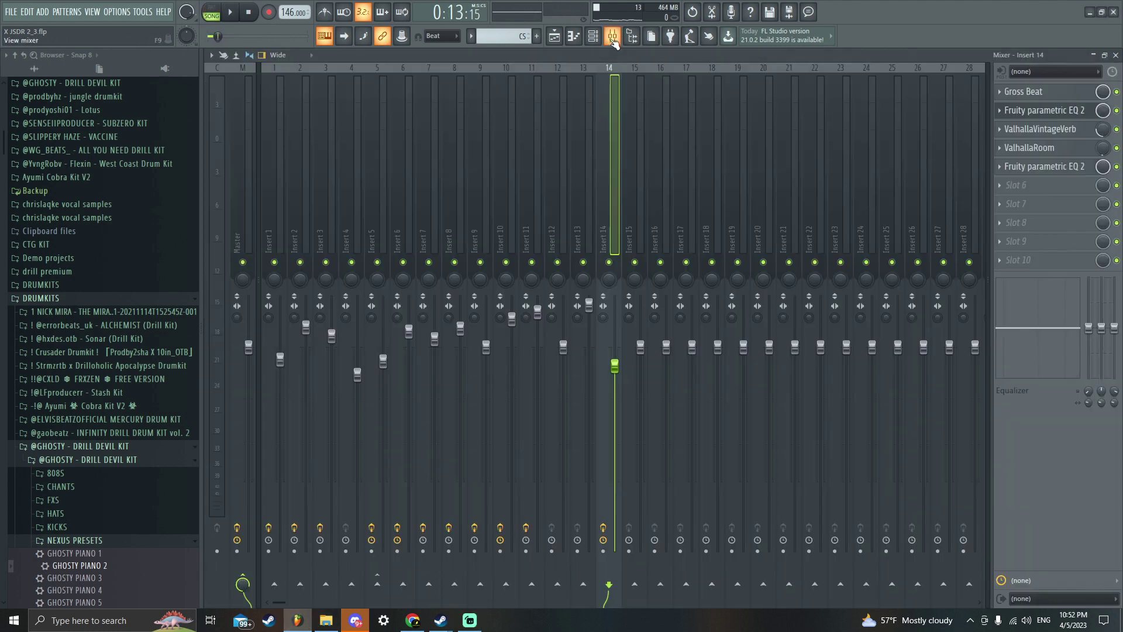
left_click(308, 229)
left_click(1029, 92)
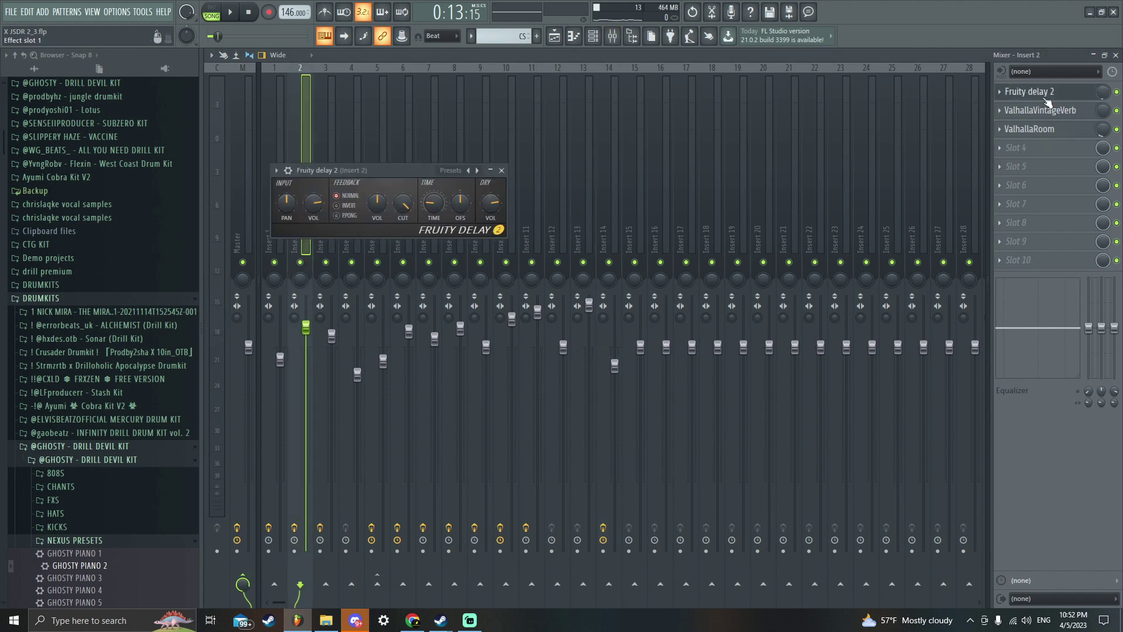
left_click(1046, 96)
left_click(1052, 110)
left_click(1061, 114)
left_click(1077, 130)
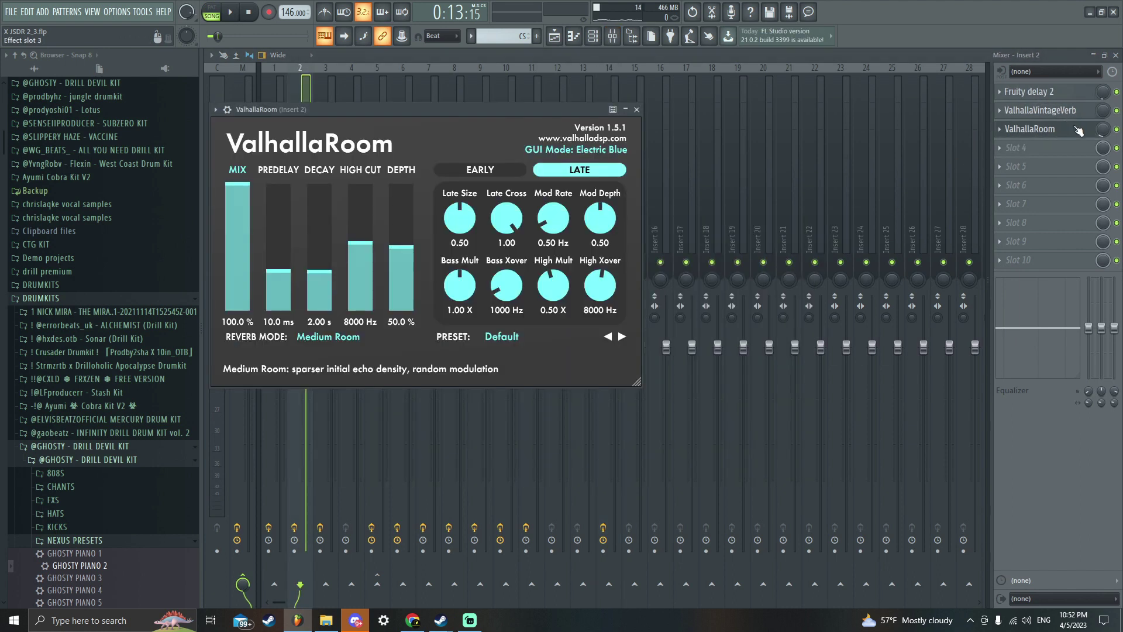
Open Insert 3's ValhallaRoom reverb and return to the playlist
left_click(332, 88)
left_click(1029, 92)
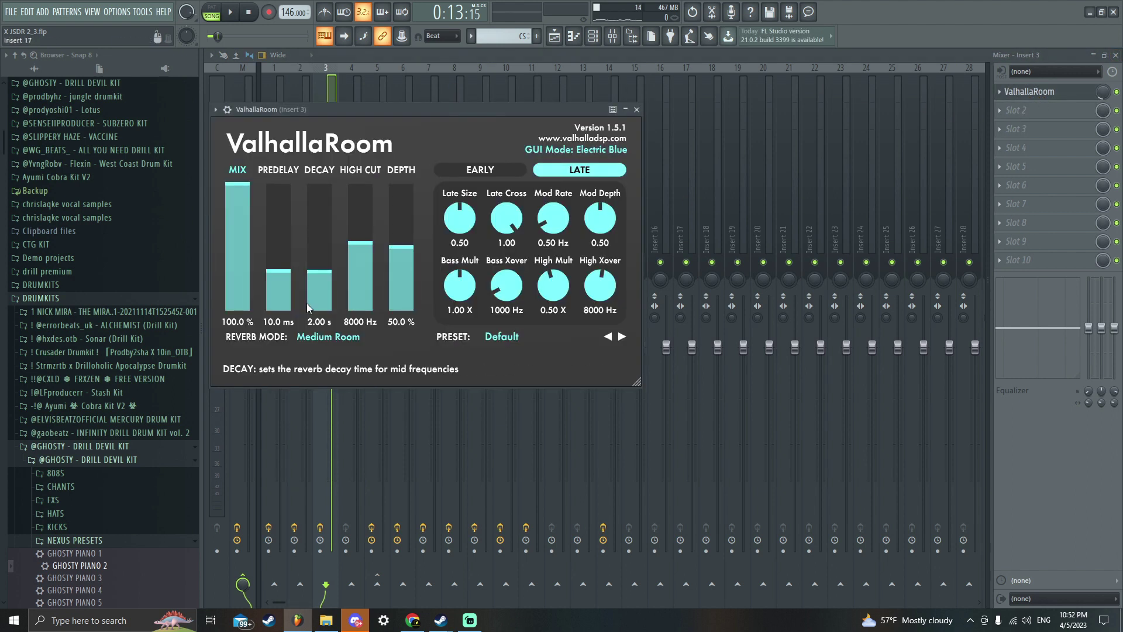
key("F5")
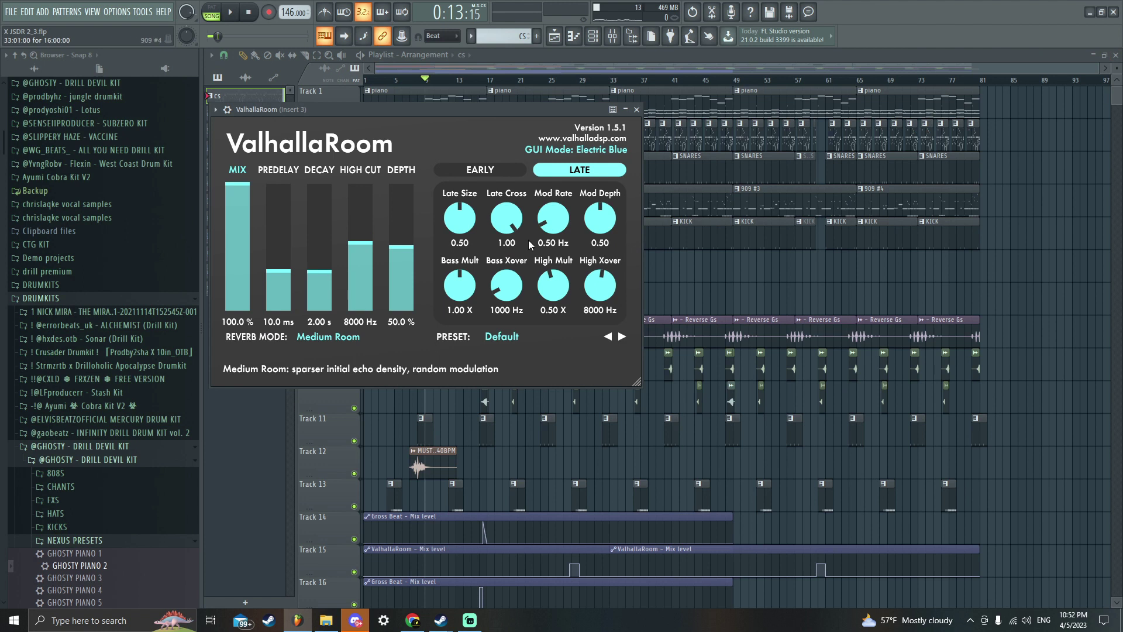
Play the snare pattern in the piano roll and show mixer Insert 6's effects
key("F7")
key("space")
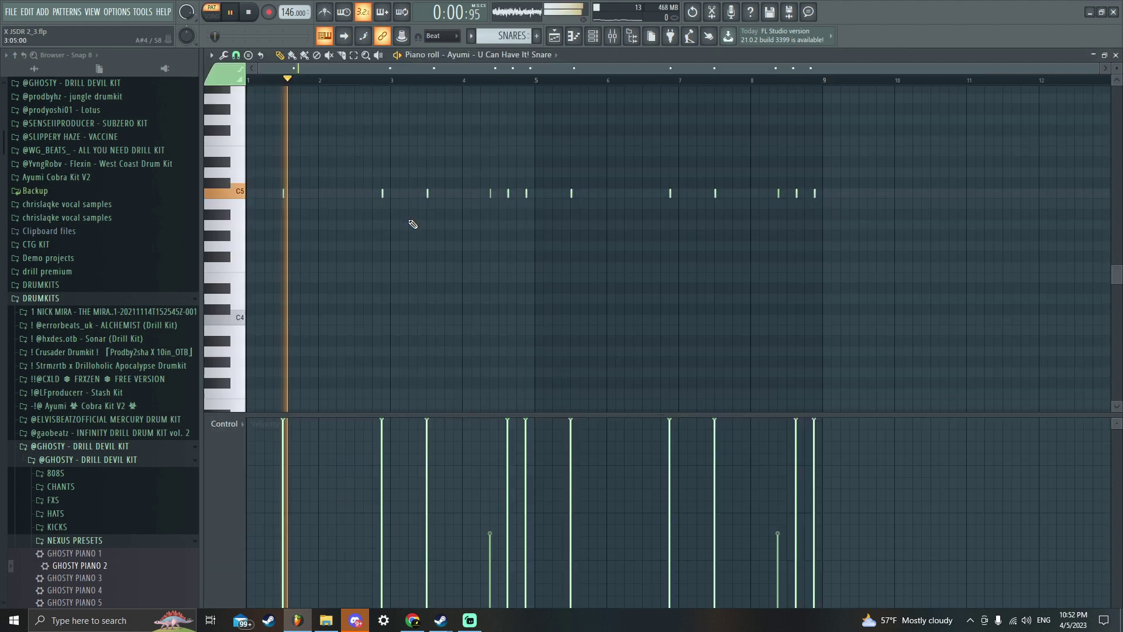
left_click(614, 35)
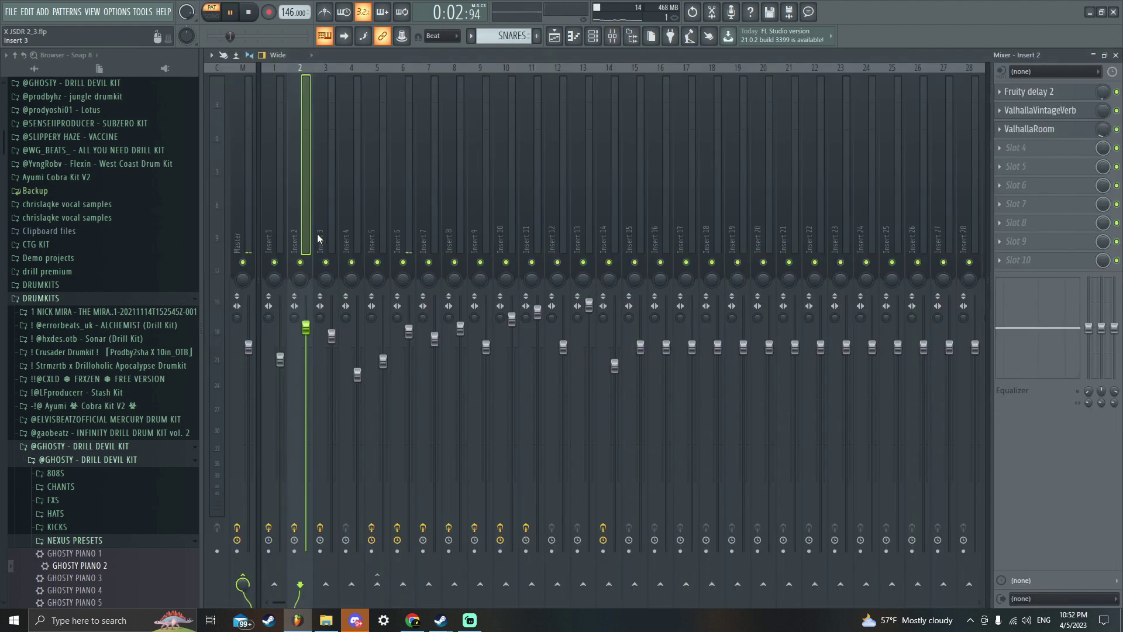
left_click(409, 193)
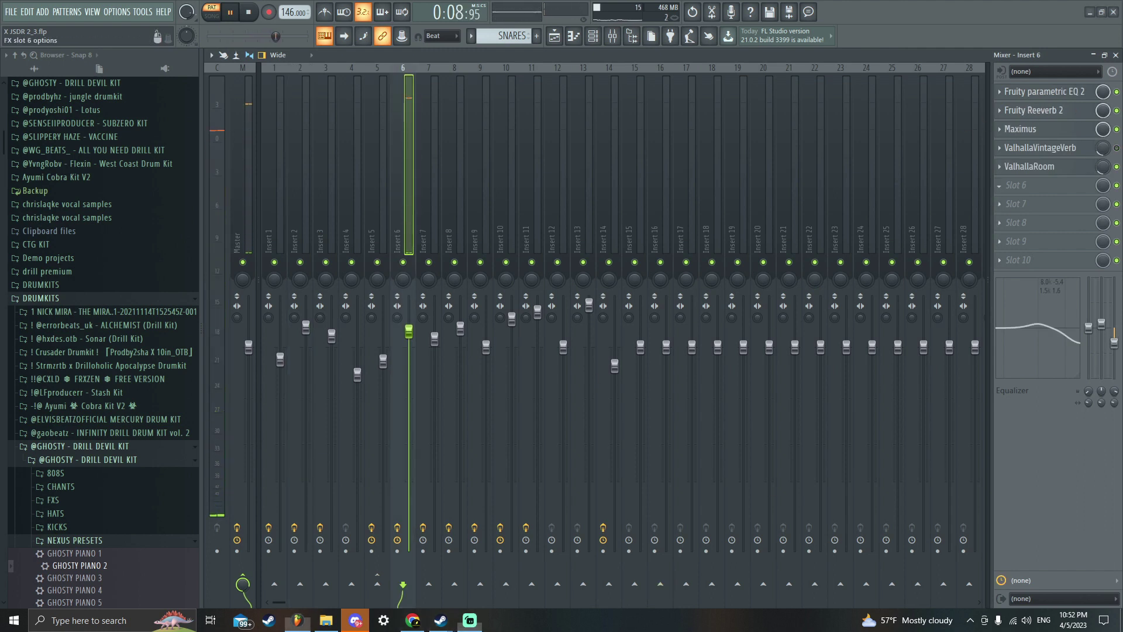
Open Insert 6's ValhallaRoom, VintageVerb, Maximus and Fruity Reeverb 2, then stop and hide the mixer
left_click(1035, 167)
left_click(1028, 149)
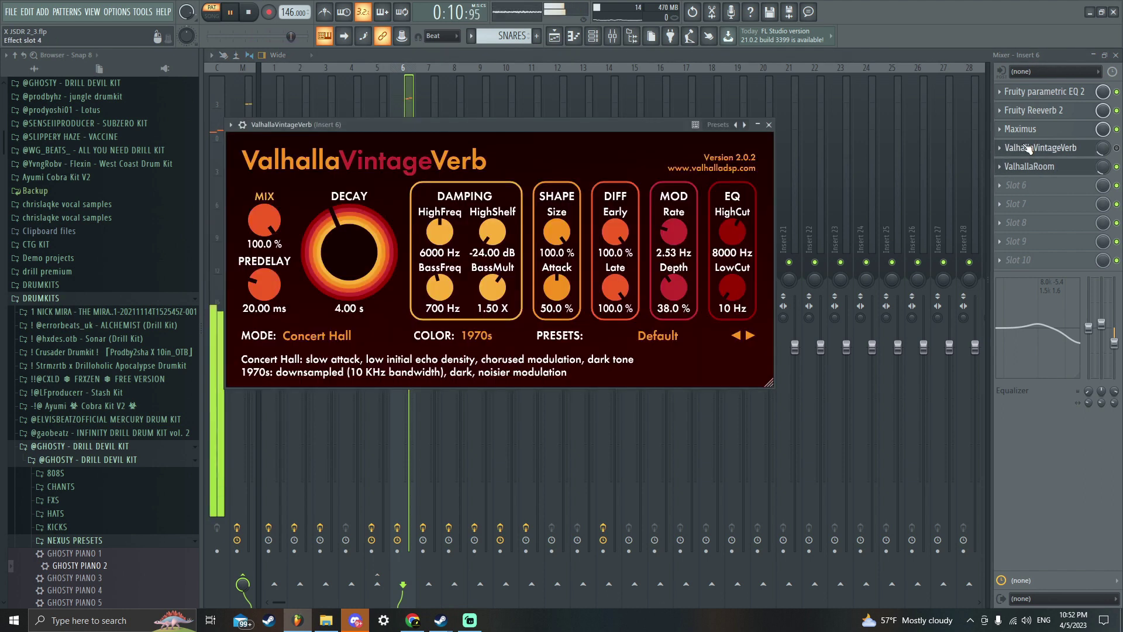
left_click(1022, 129)
left_click(1023, 129)
left_click(1022, 112)
key("space")
key("F9")
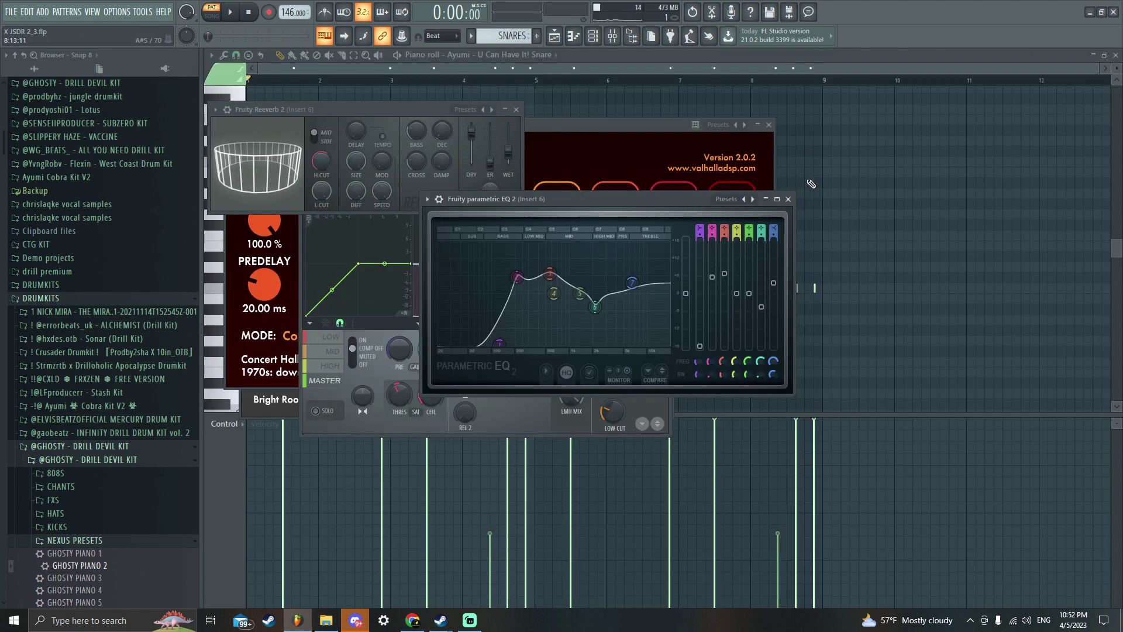
Play the kick pattern and inspect Insert 7's parametric EQ 2 and soft clipper
left_click(366, 481)
key("space")
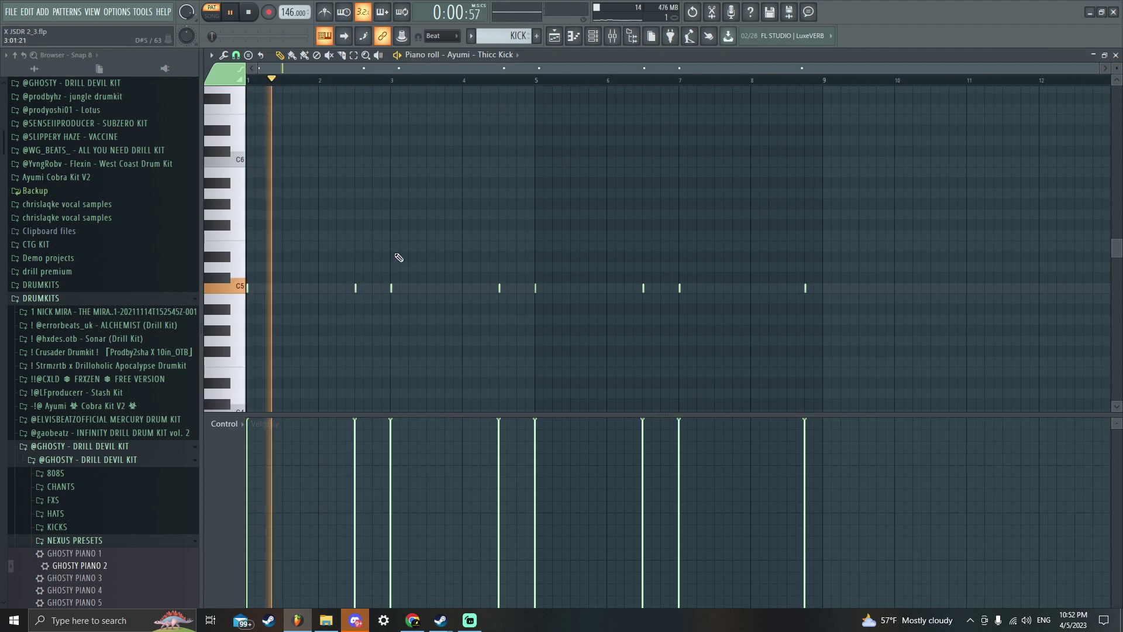
left_click(611, 35)
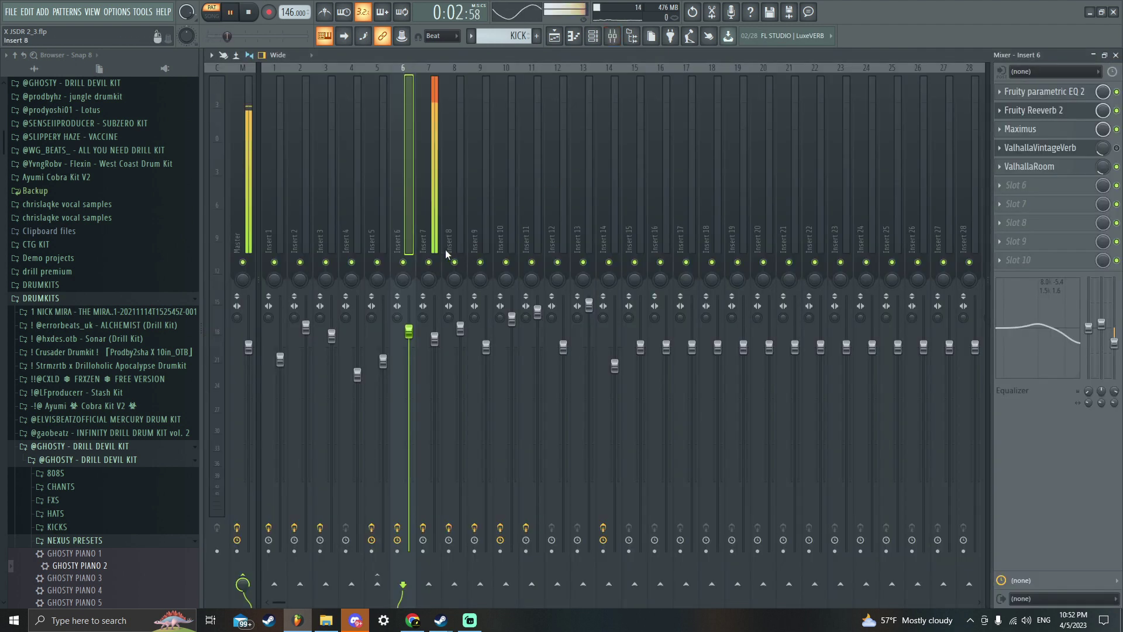
left_click(1039, 114)
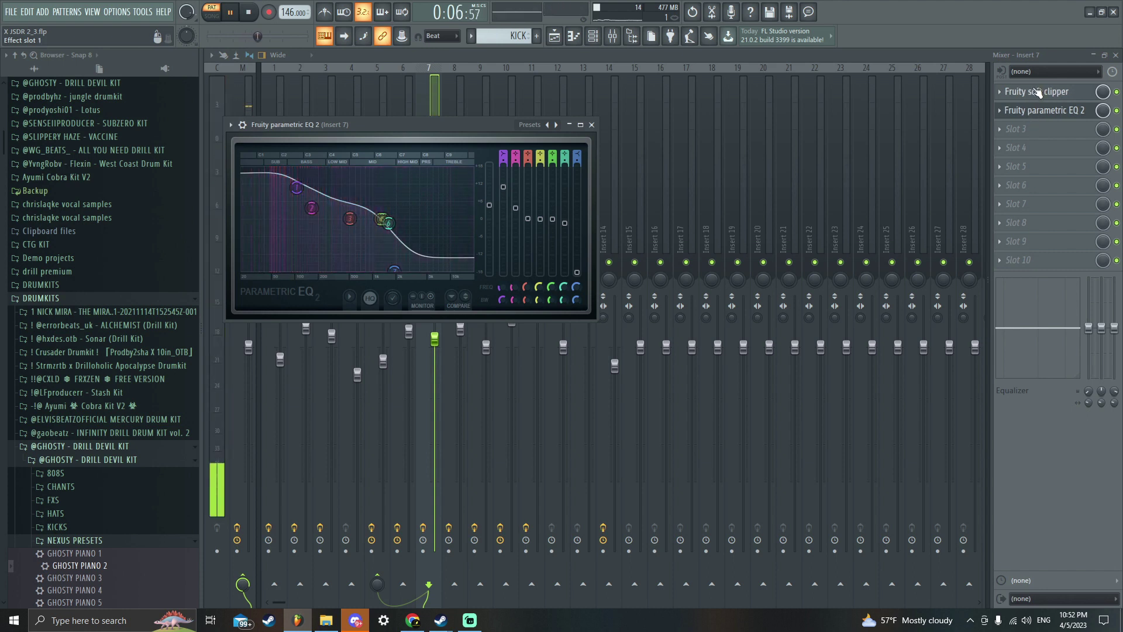
left_click(1037, 92)
left_click(1036, 92)
Close the mixer, piano roll and EQ window, then stop playback
left_click(1116, 55)
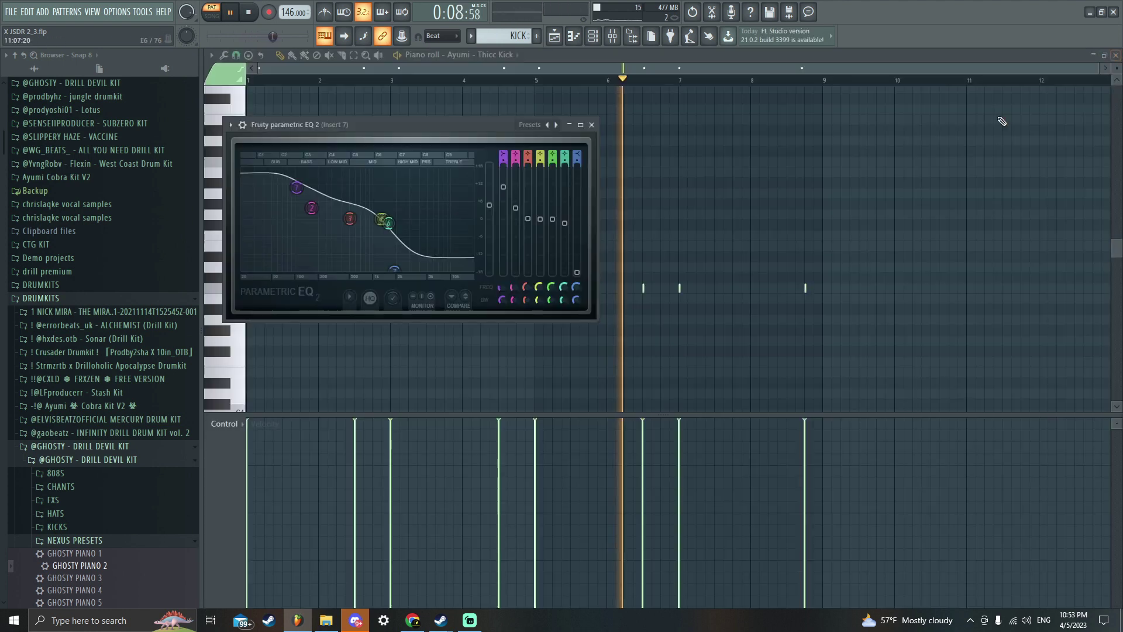
left_click(1115, 55)
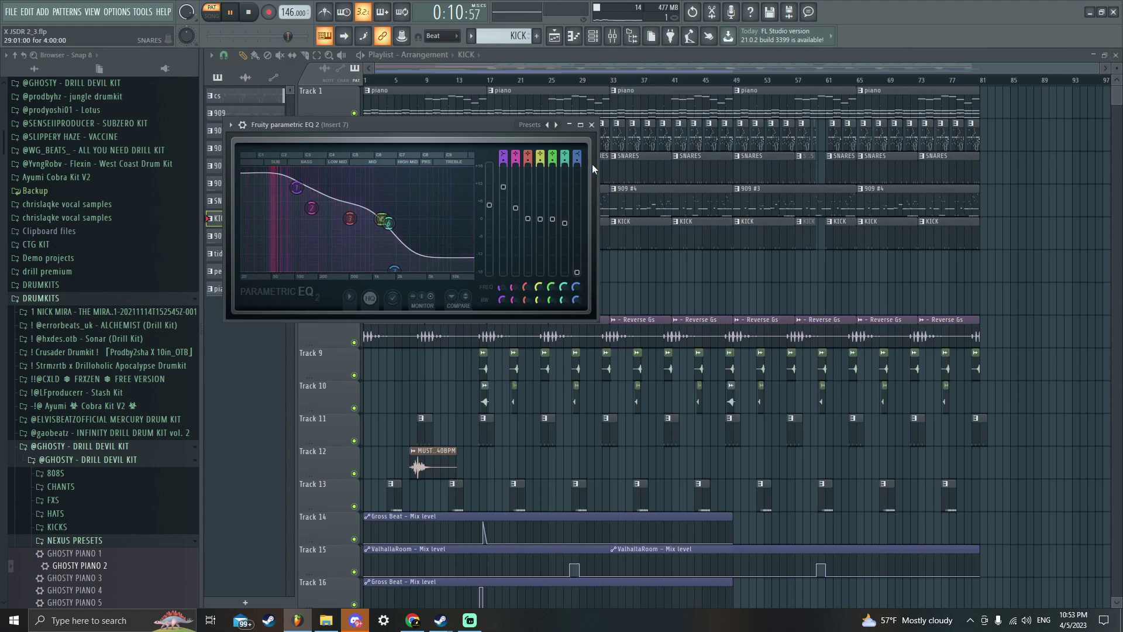
key("Escape")
key("space")
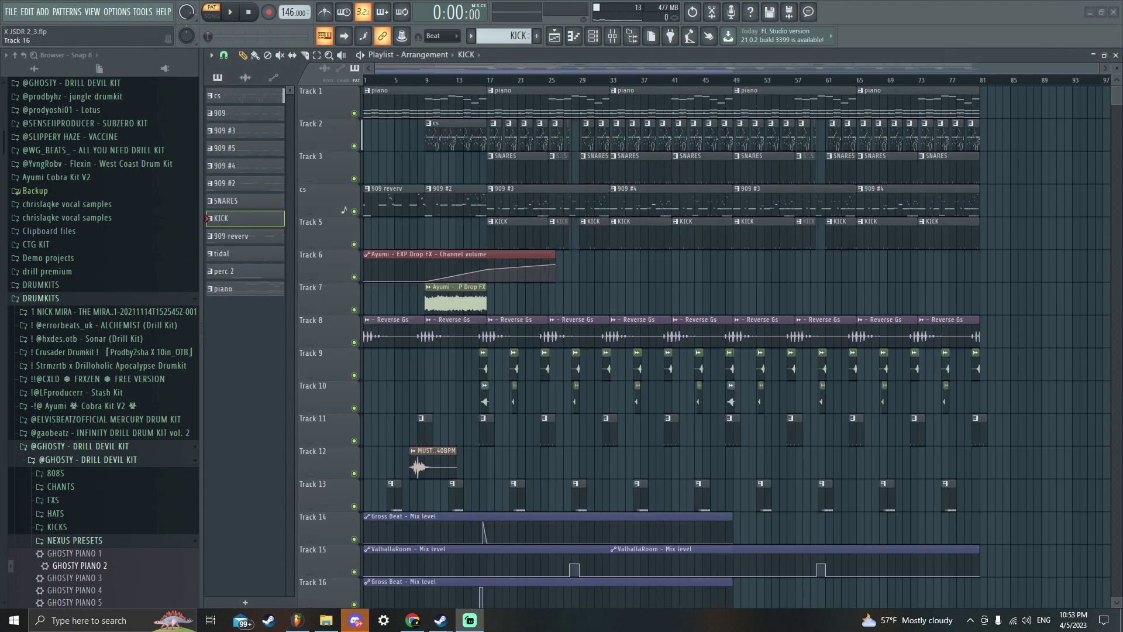
Open the 909 #3 pattern's notes and start playing it
double_click(545, 205)
scroll(544, 90, "down", 3)
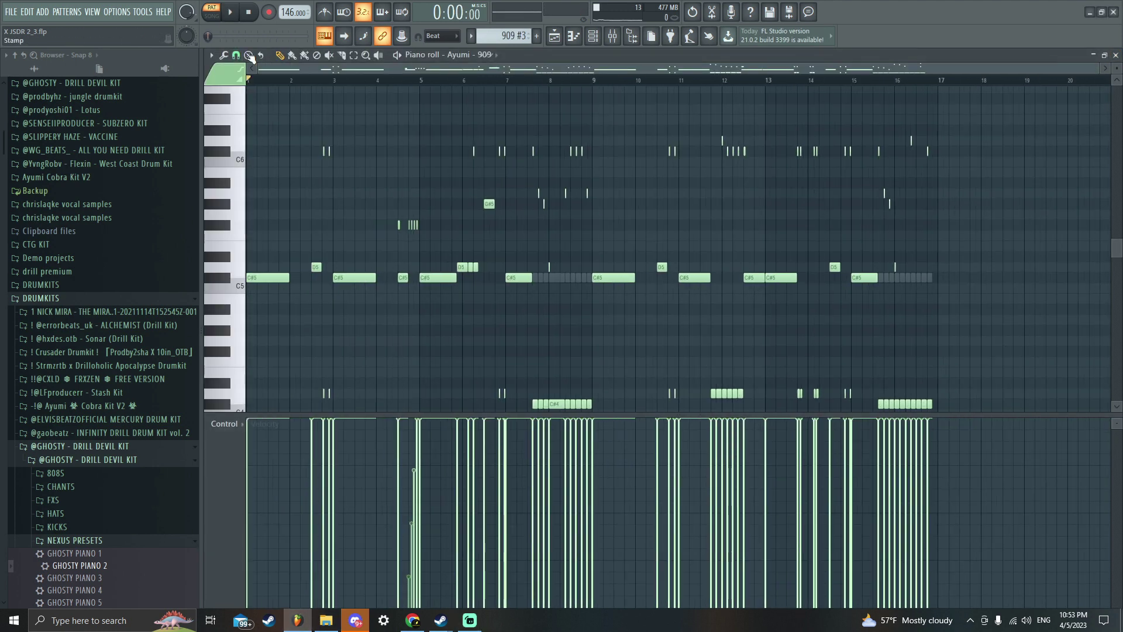
key("space")
scroll(468, 287, "down", 4)
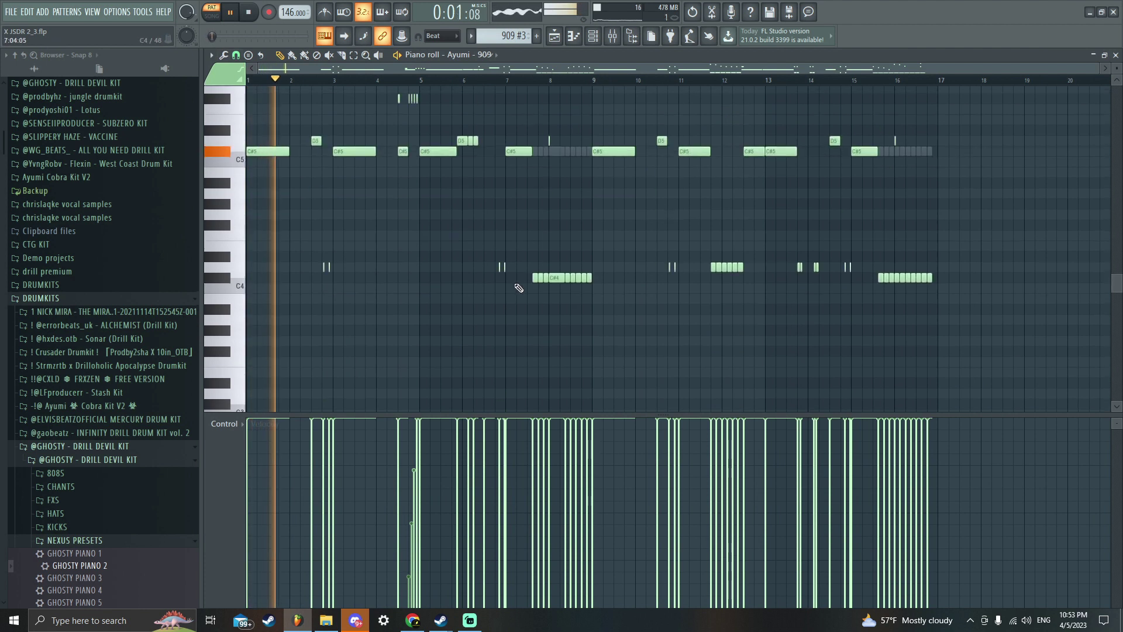
Inspect Insert 5's Maximus, soft clipper, Fruity Limiter, parametric EQ and both ValhallaRoom reverbs
left_click(612, 37)
left_click(380, 195)
left_click(1020, 222)
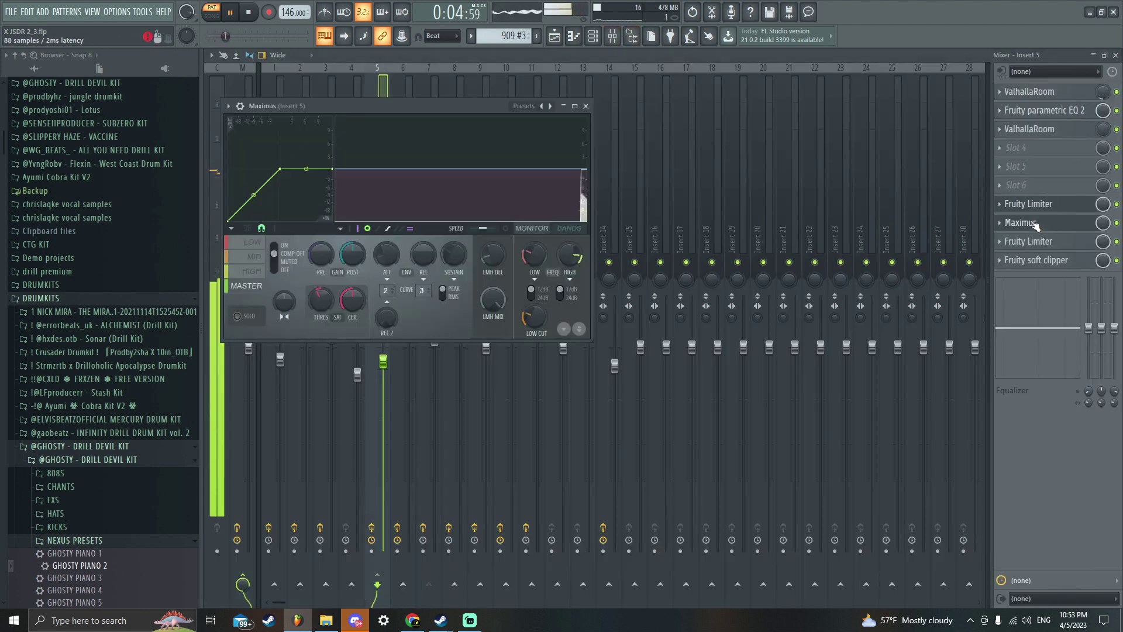
left_click(1021, 222)
left_click(1036, 260)
left_click(1032, 241)
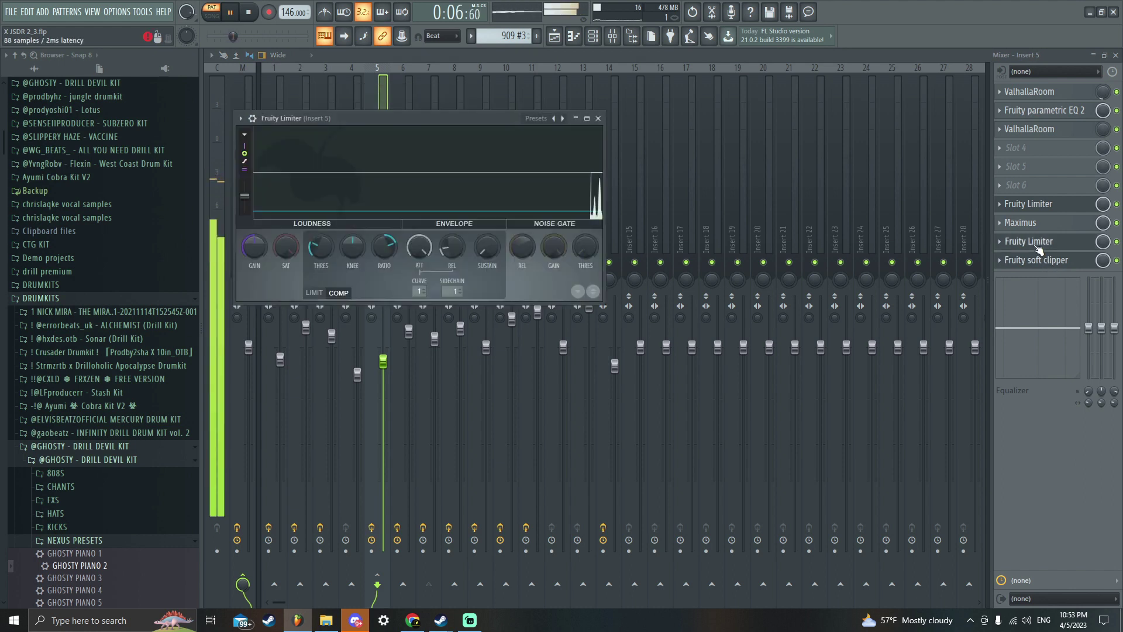
left_click(1022, 222)
left_click(1021, 220)
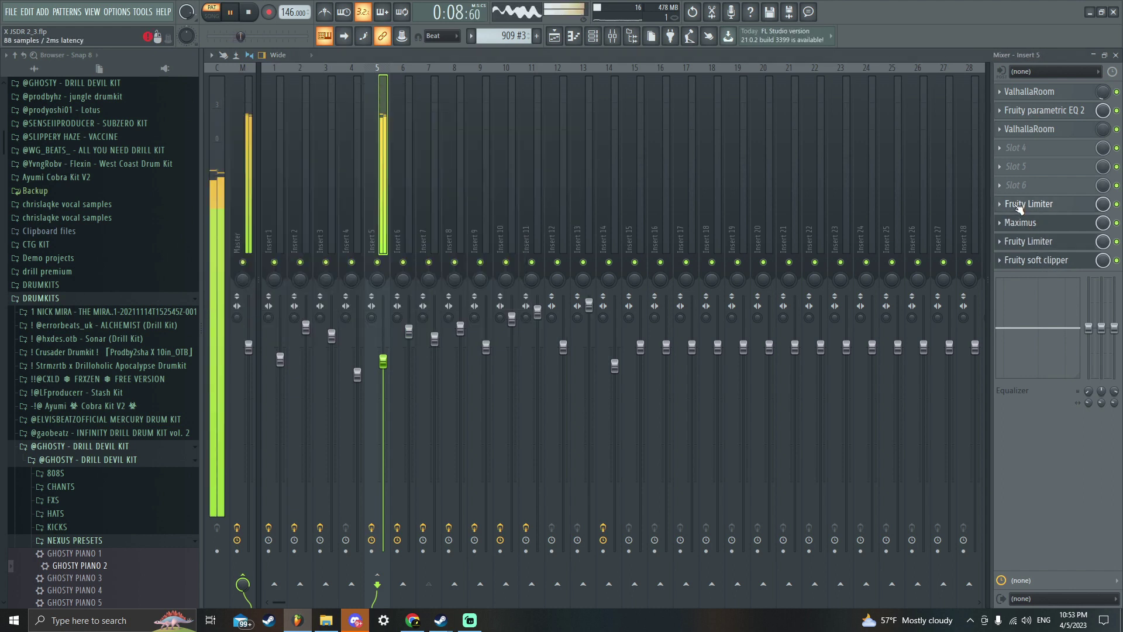
left_click(1037, 129)
left_click(1033, 110)
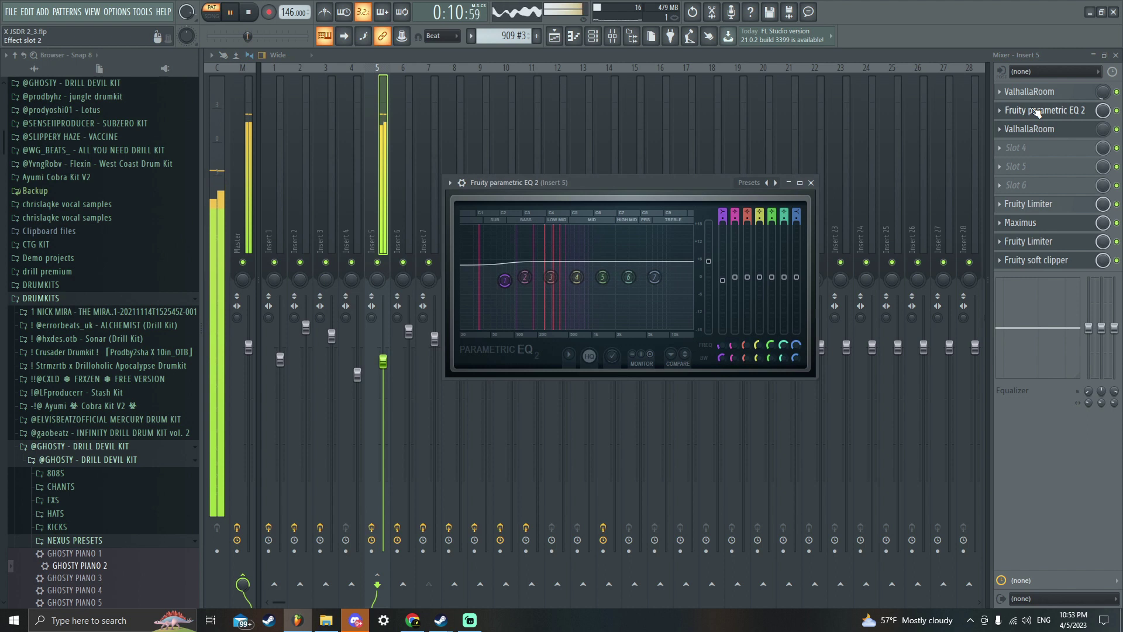
left_click(1069, 94)
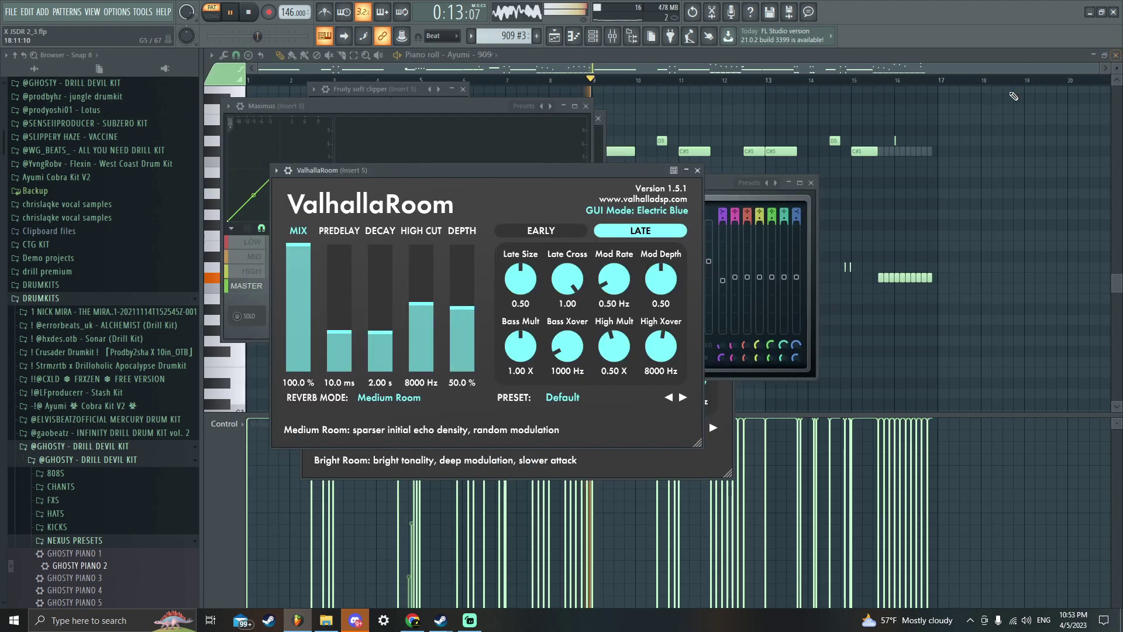
Close the mixer and the Maximus, EQ, ValhallaRoom and soft clipper windows
left_click(1116, 55)
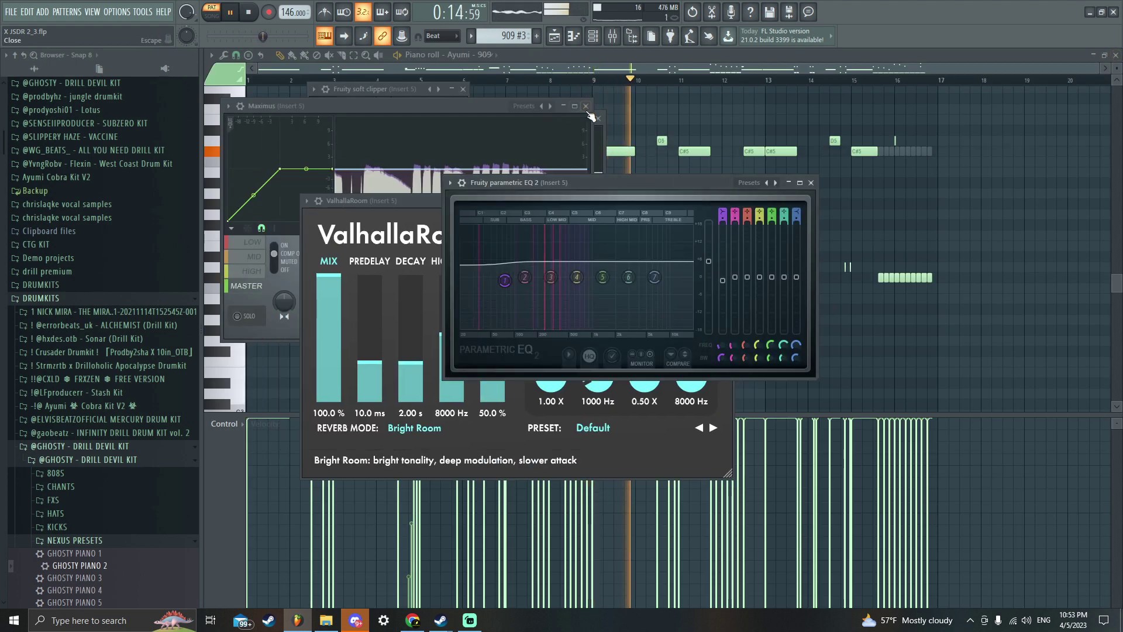
left_click(586, 106)
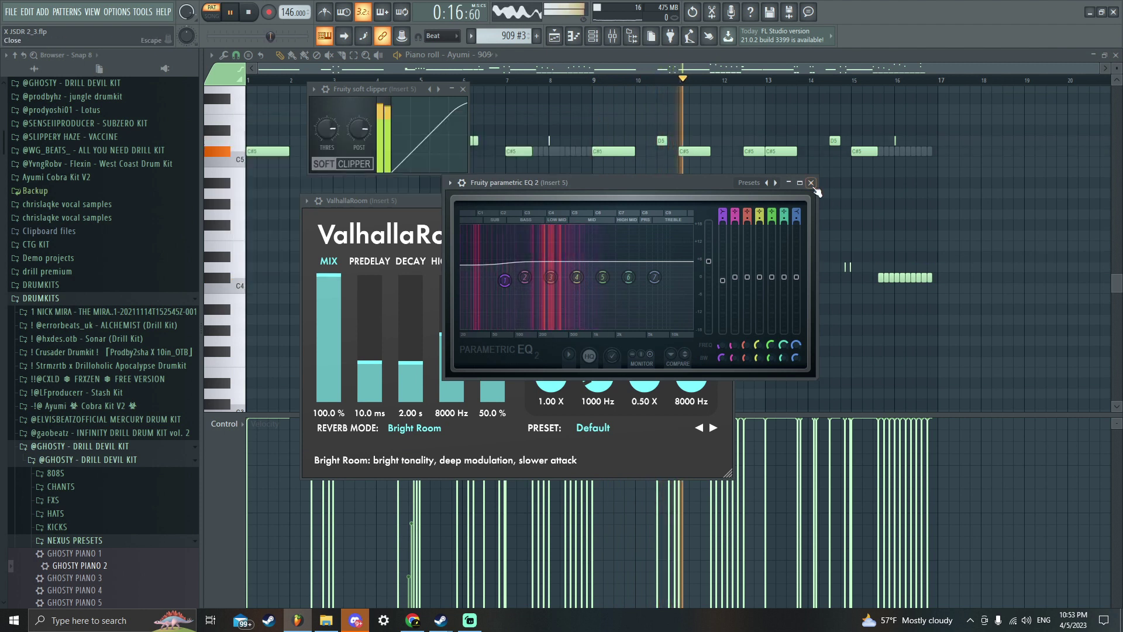
left_click(810, 183)
left_click(728, 200)
left_click(462, 89)
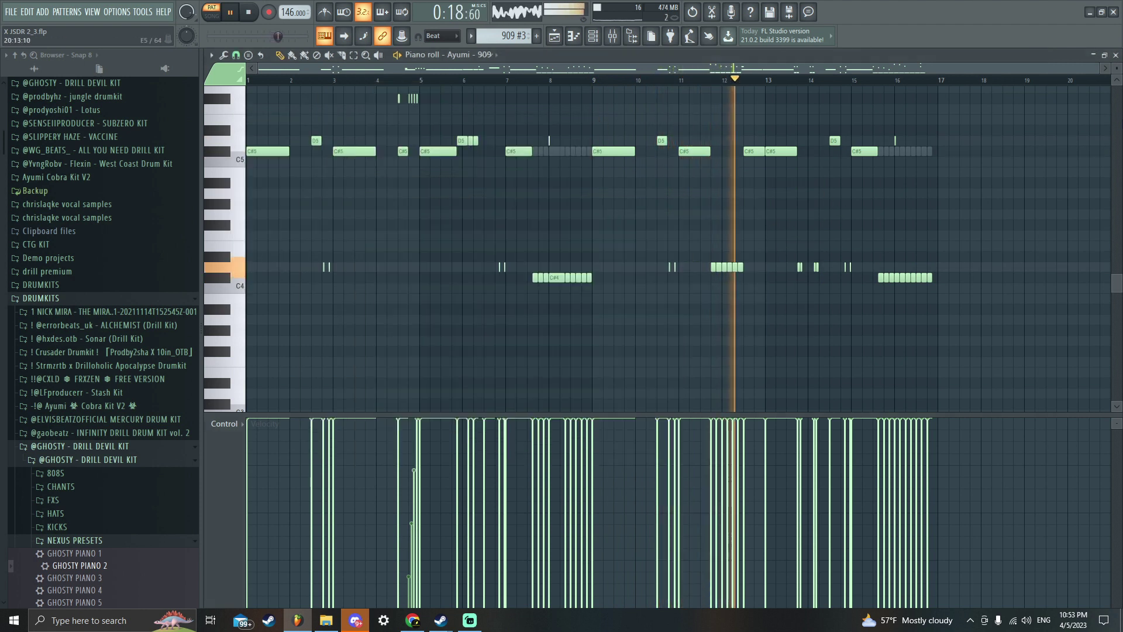
Solo the cs track with the KICK track and play the arrangement from bar 33
key("F5")
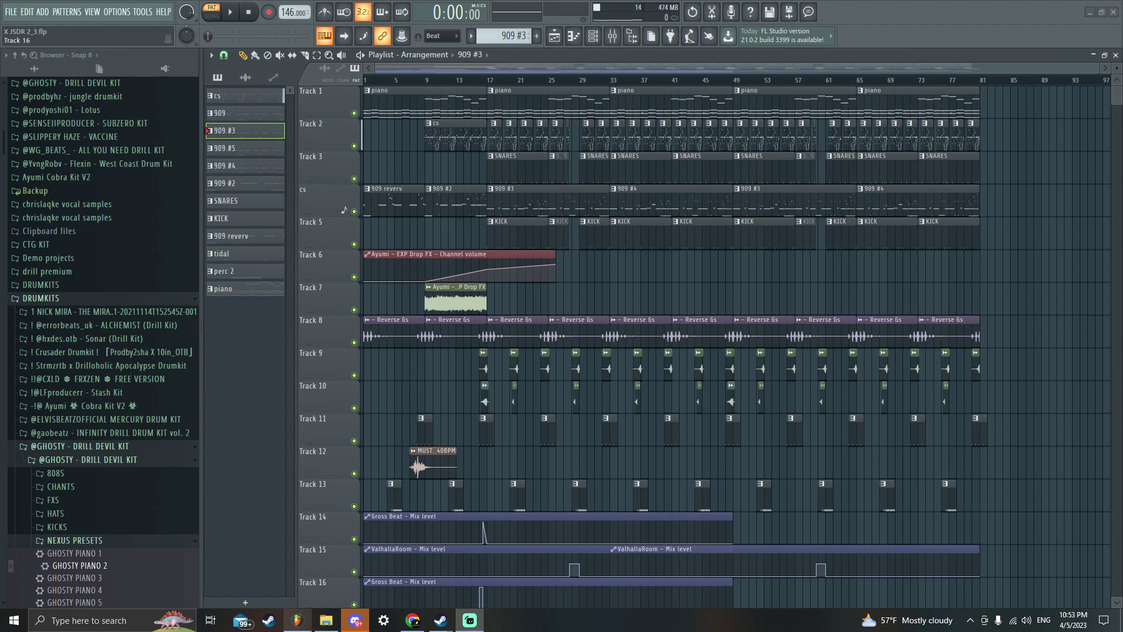
left_click(355, 212, "ctrl")
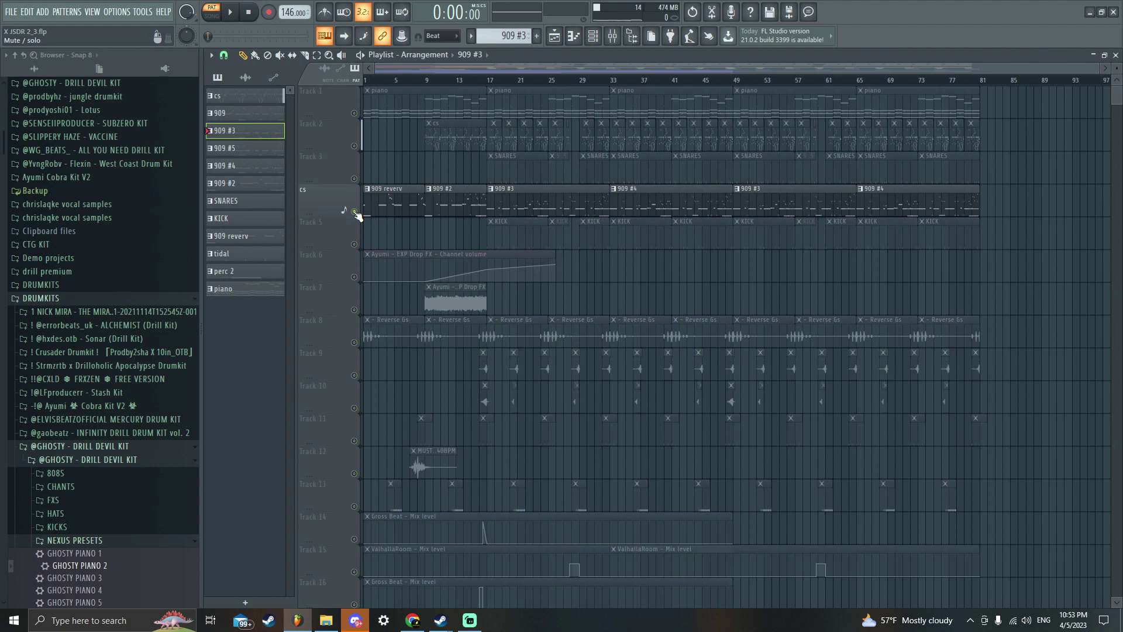
left_click(354, 244)
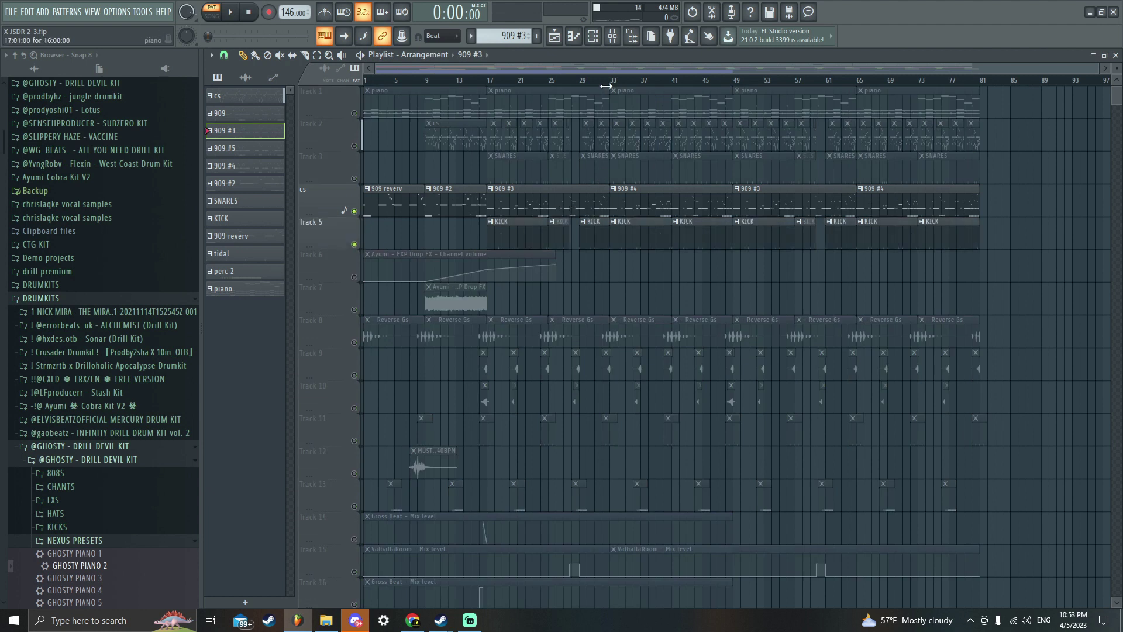
key("space")
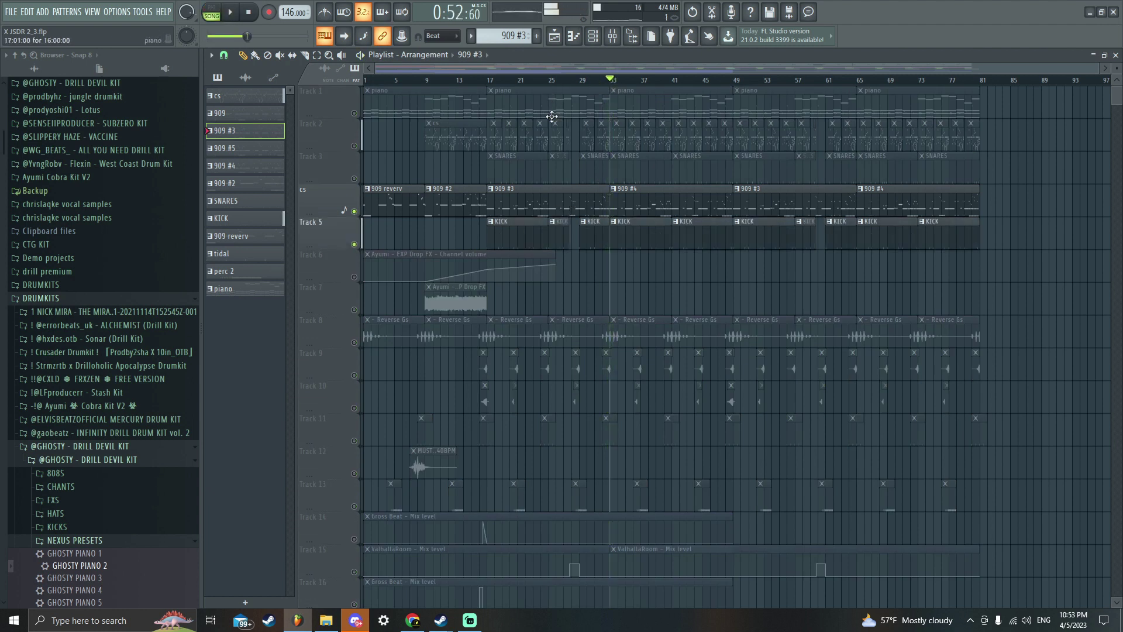
Unmute the Gross Beat, ValhallaRoom and EQ automation on Tracks 14–18, then stop playback
scroll(354, 293, "down", 5)
left_click(355, 376)
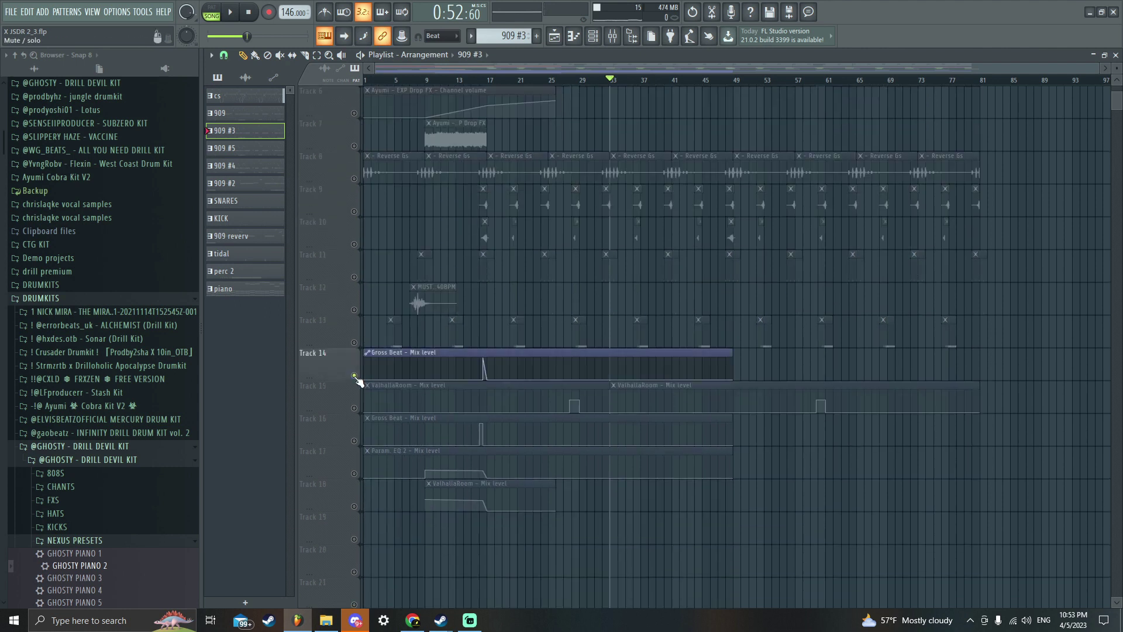
left_click(354, 408)
left_click(354, 441)
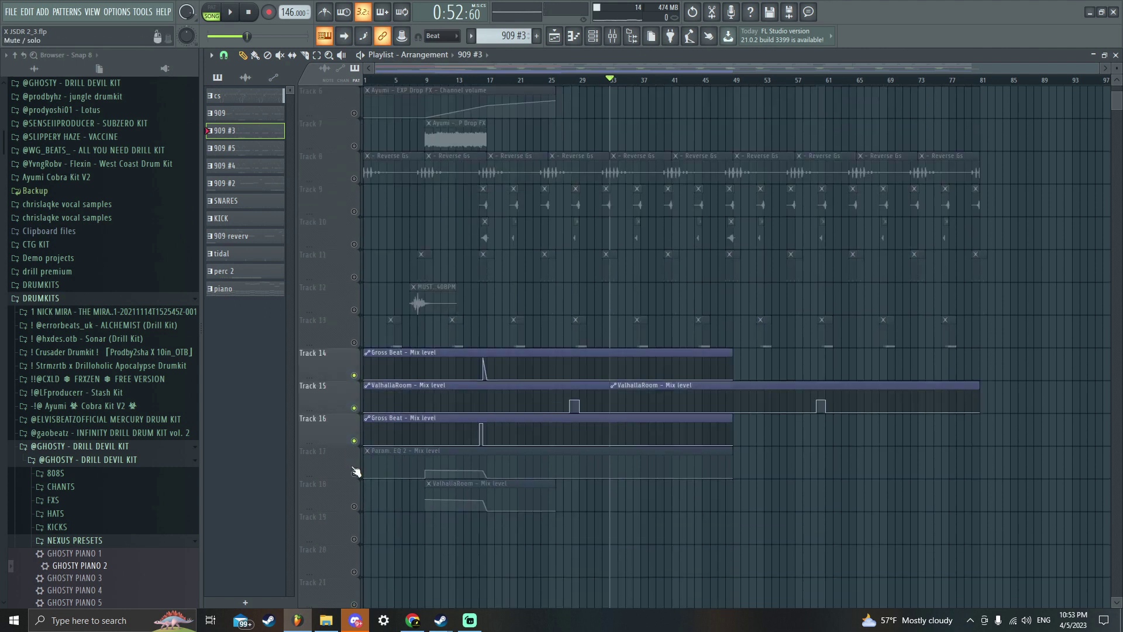
left_click(354, 474)
left_click(354, 506)
scroll(713, 404, "up", 5)
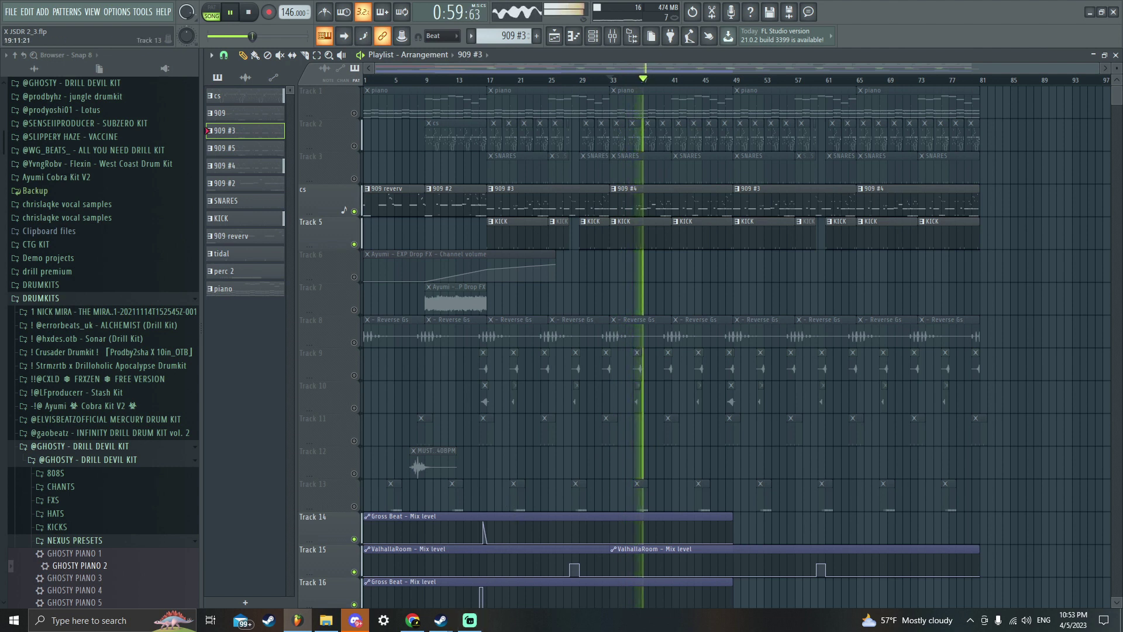
key("space")
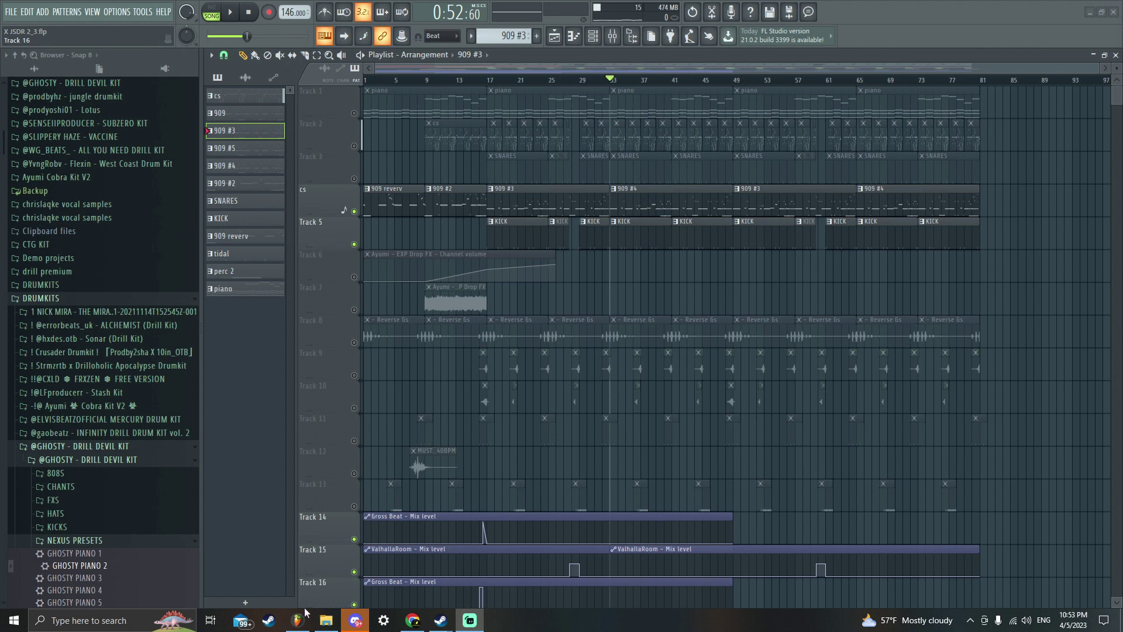
Audition the tidal and perc 2 percussion patterns on their own in the piano roll
key("F7")
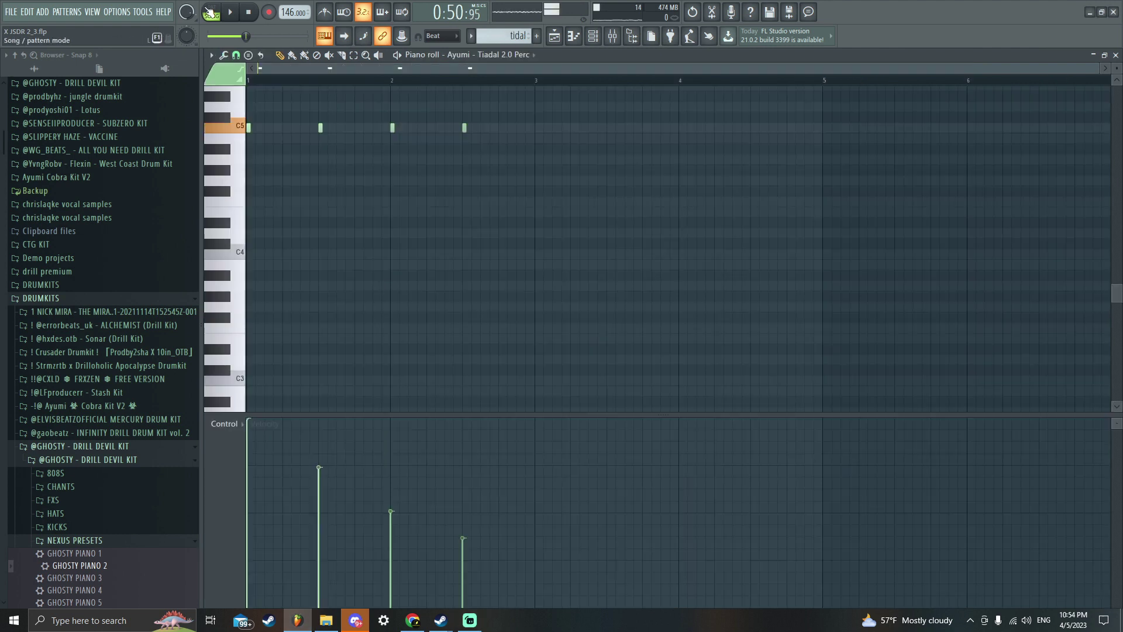
key("space")
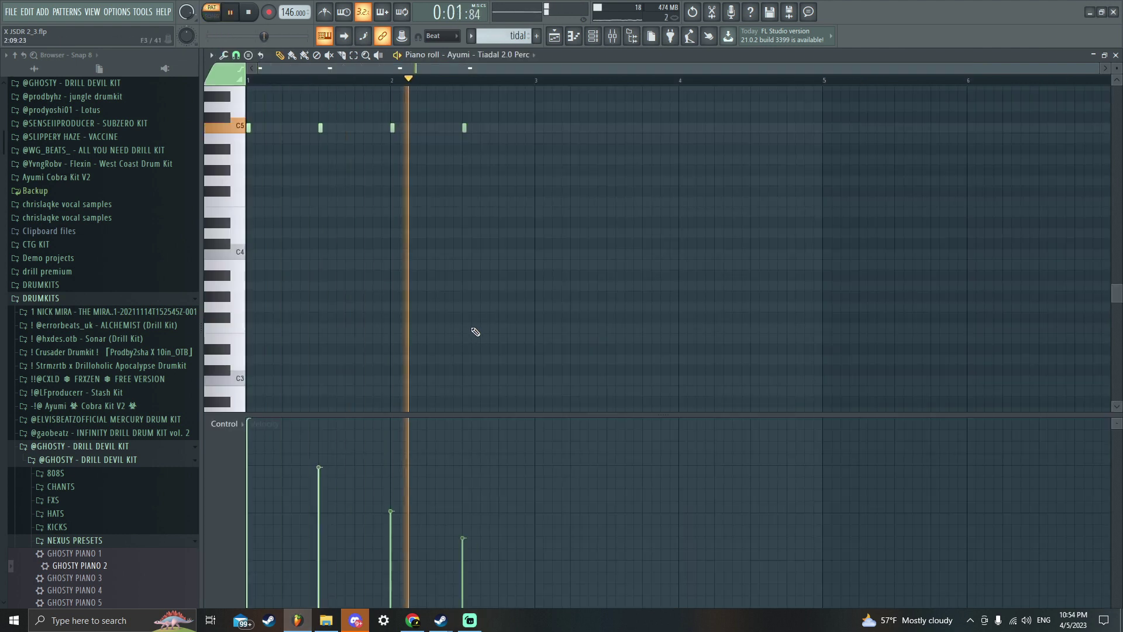
left_click(1116, 55)
key("space")
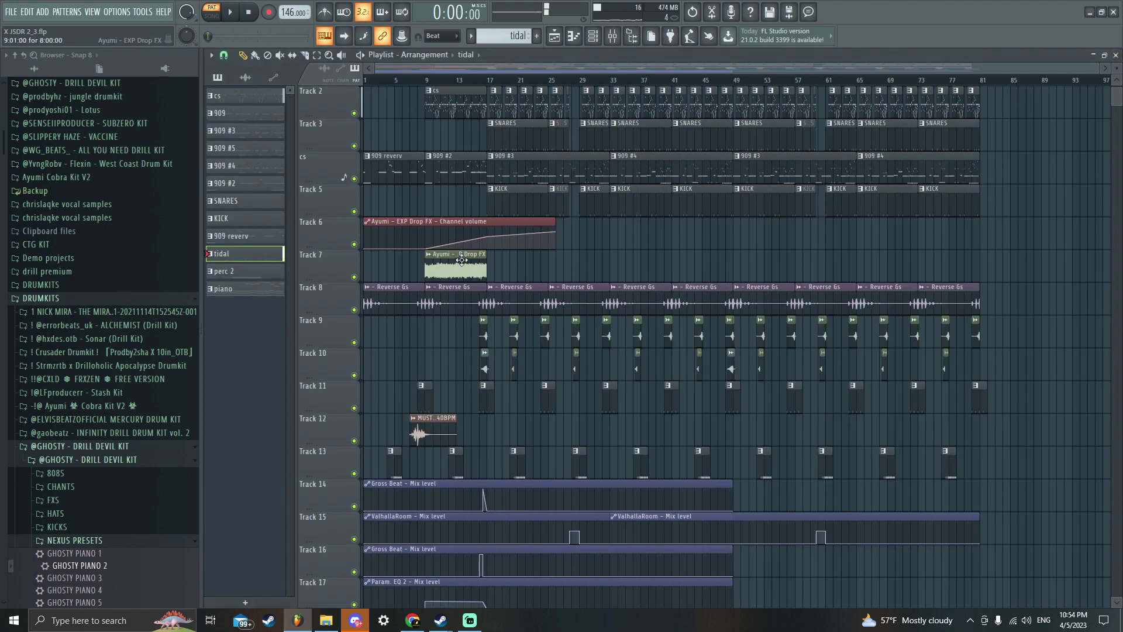
double_click(513, 363)
key("space")
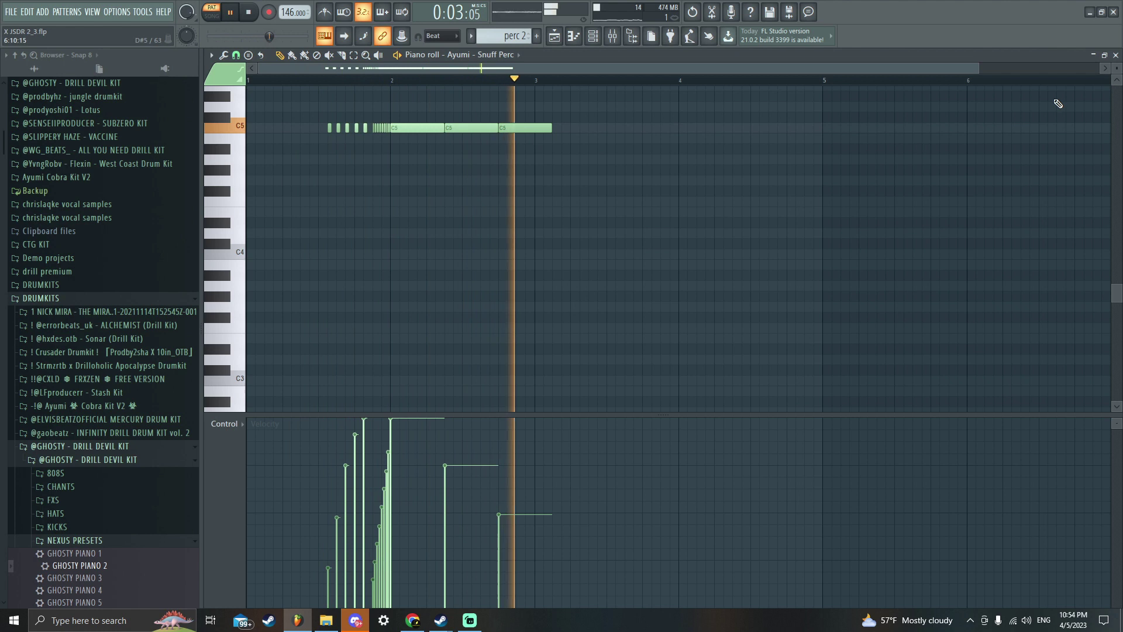
left_click(1115, 55)
key("space")
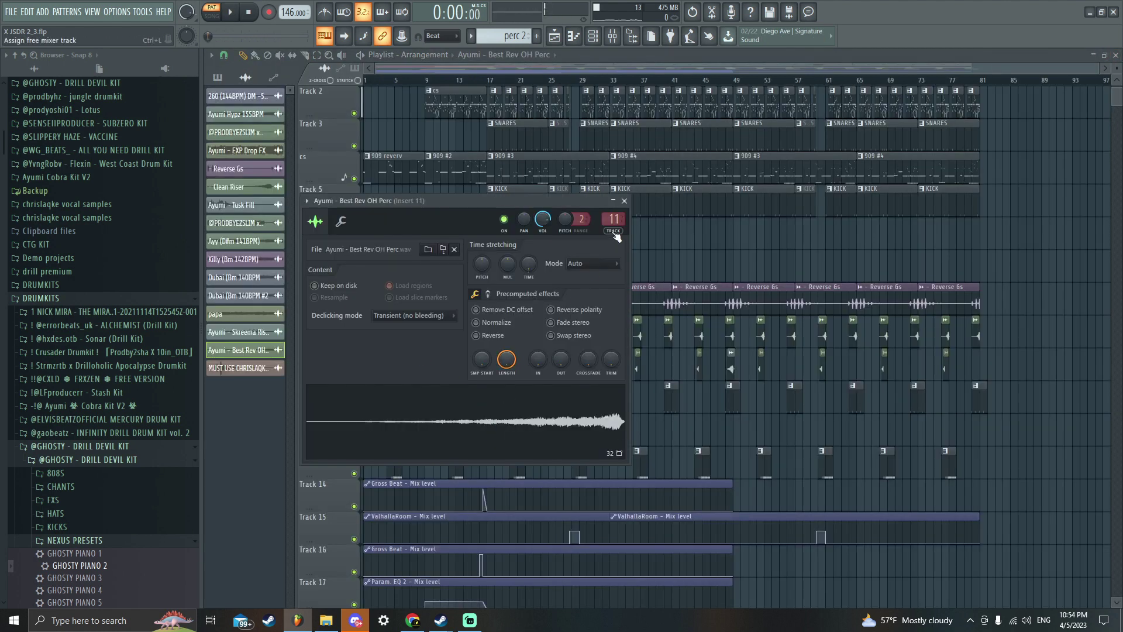
Close the Best Rev OH Perc channel settings and play the whole song from the start
left_click(625, 201)
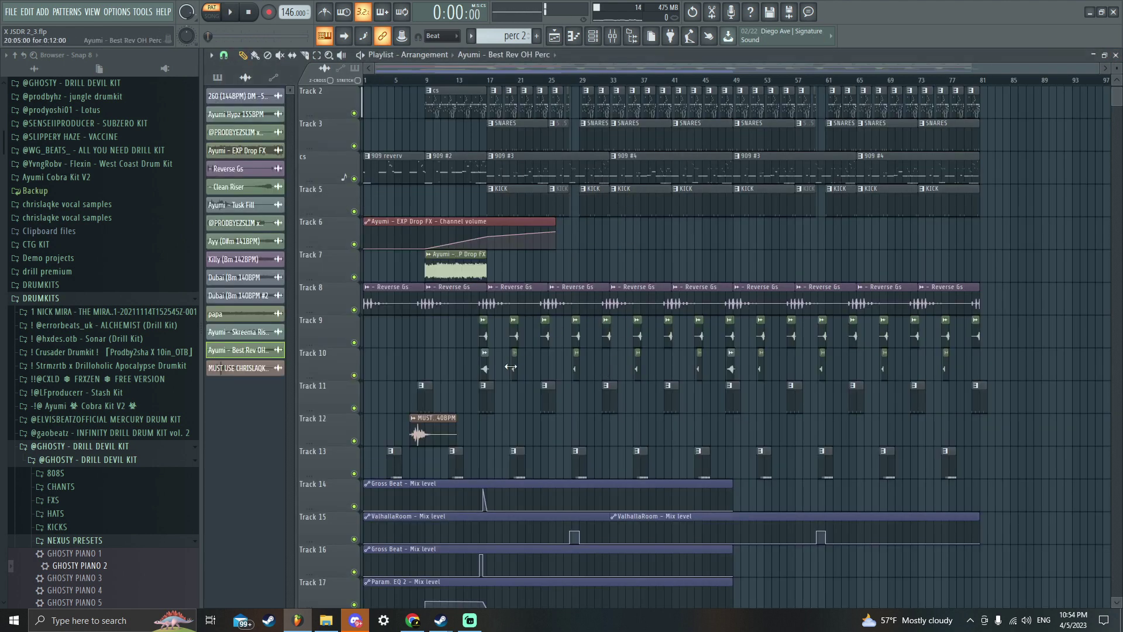
key("F9")
key("F9")
key("l")
key("space")
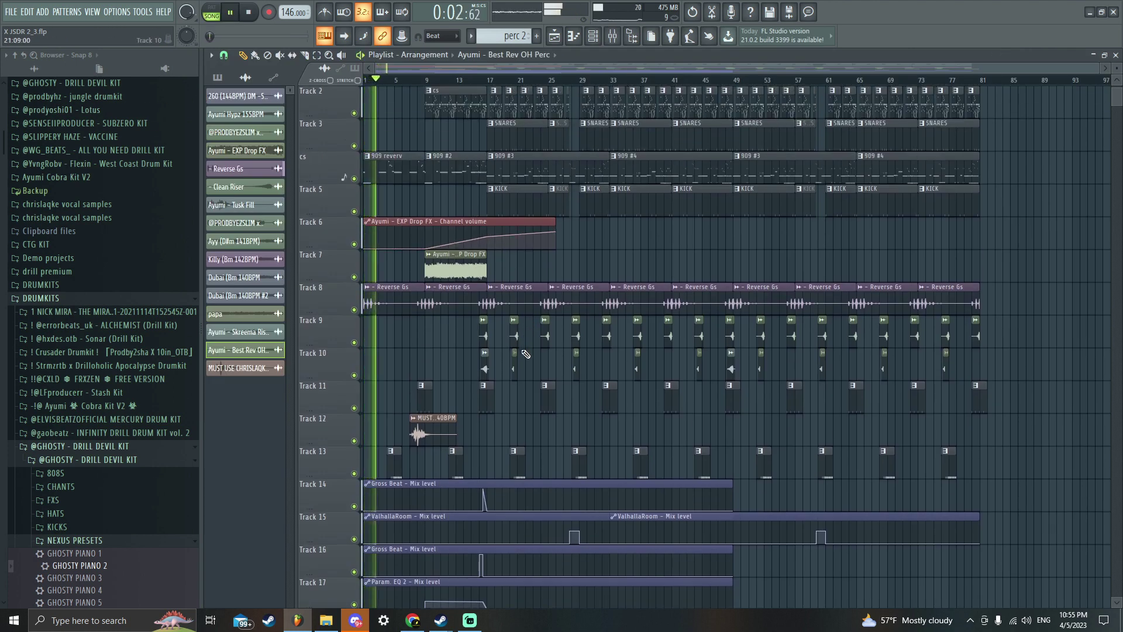
scroll(515, 456, "down", 5)
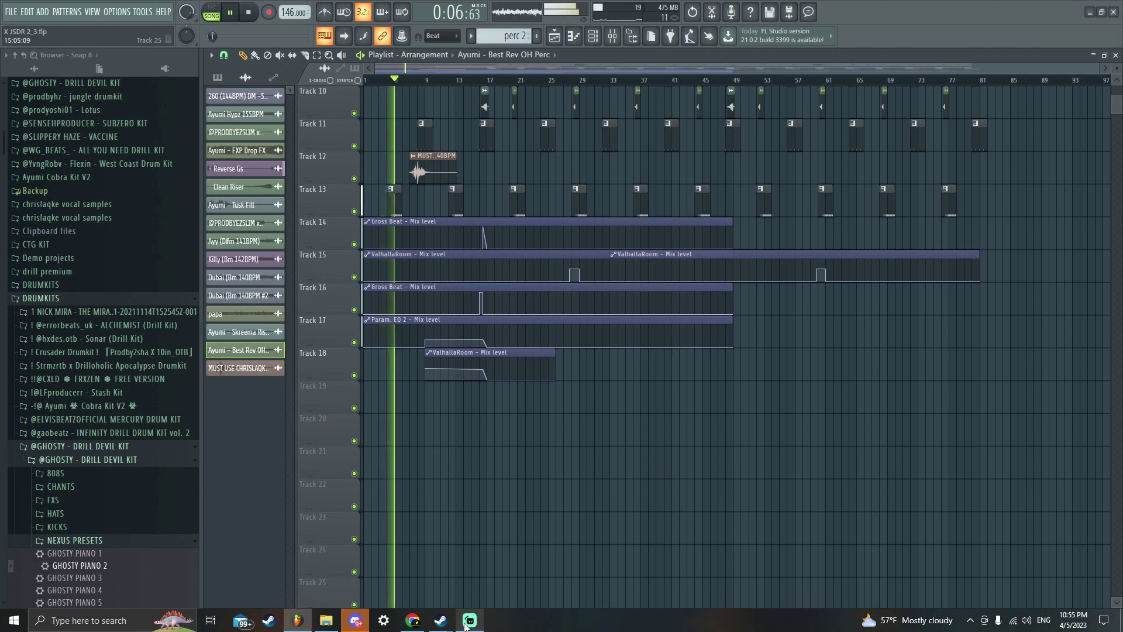
scroll(480, 528, "up", 1)
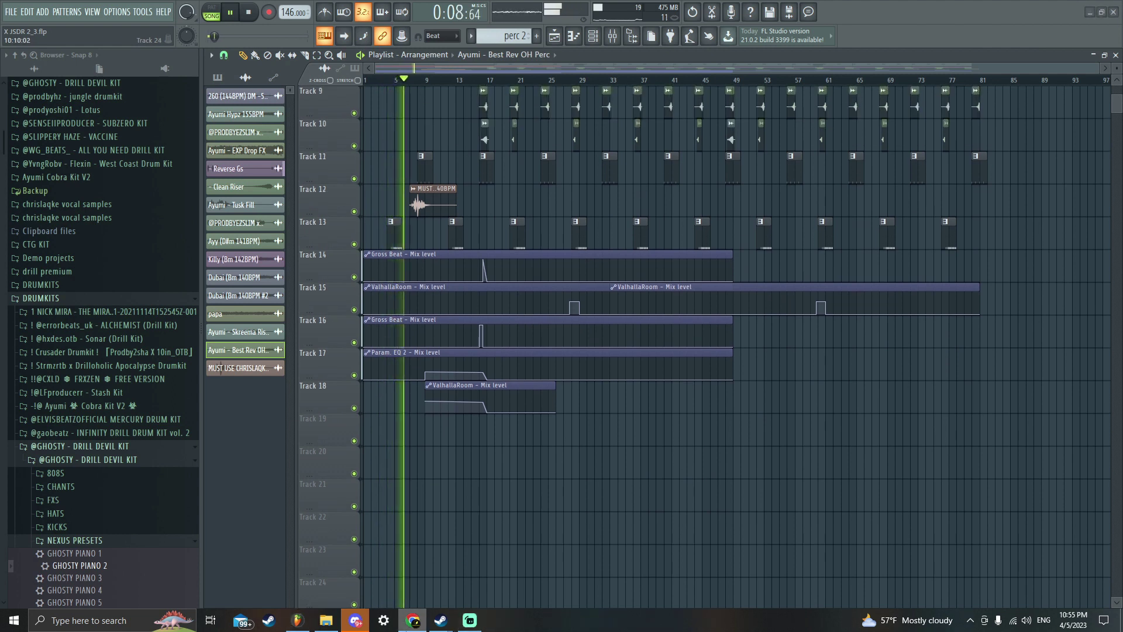